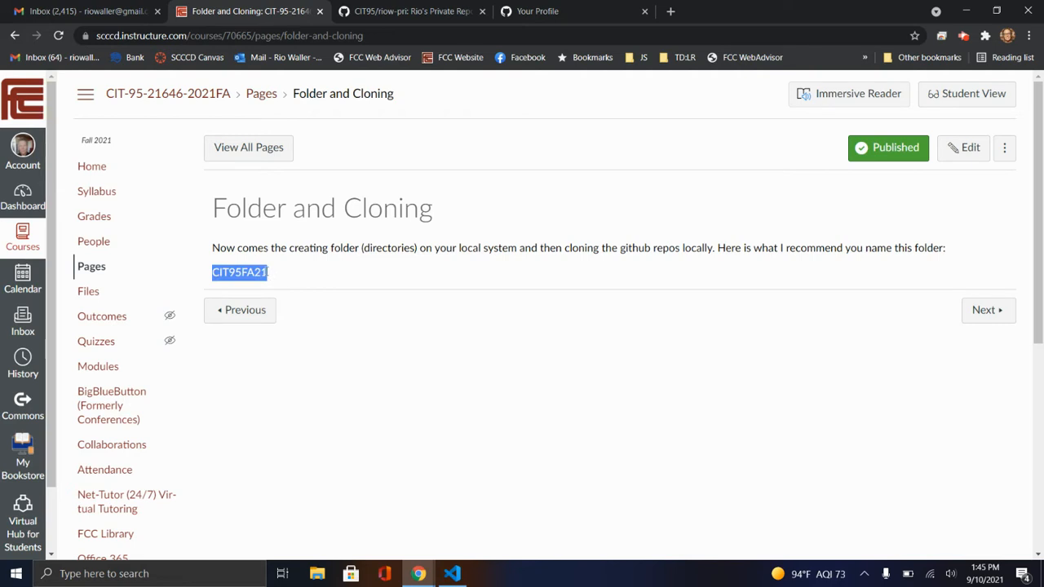
left_click(248, 272)
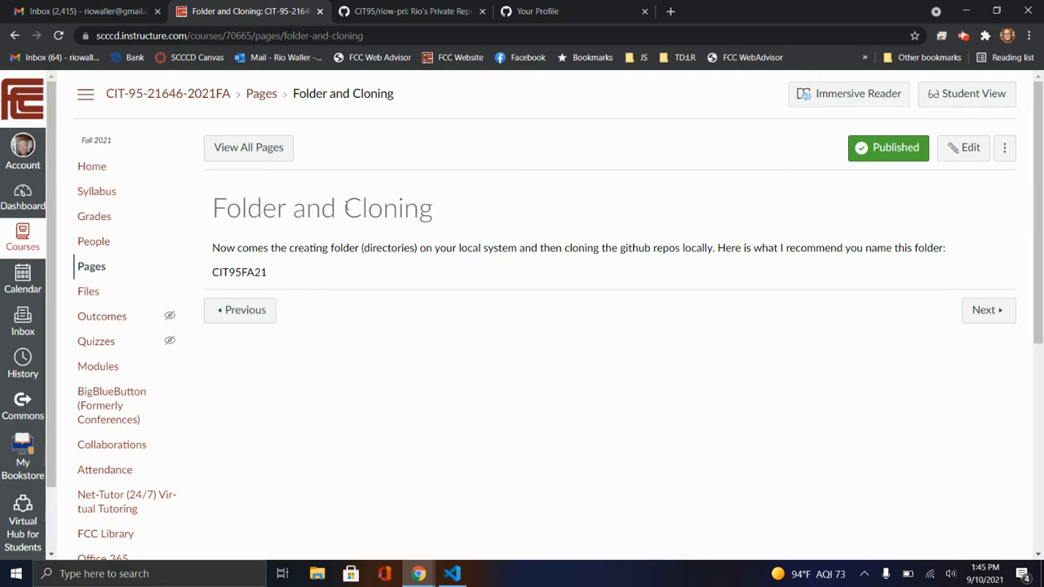
left_click_drag(346, 206, 436, 211)
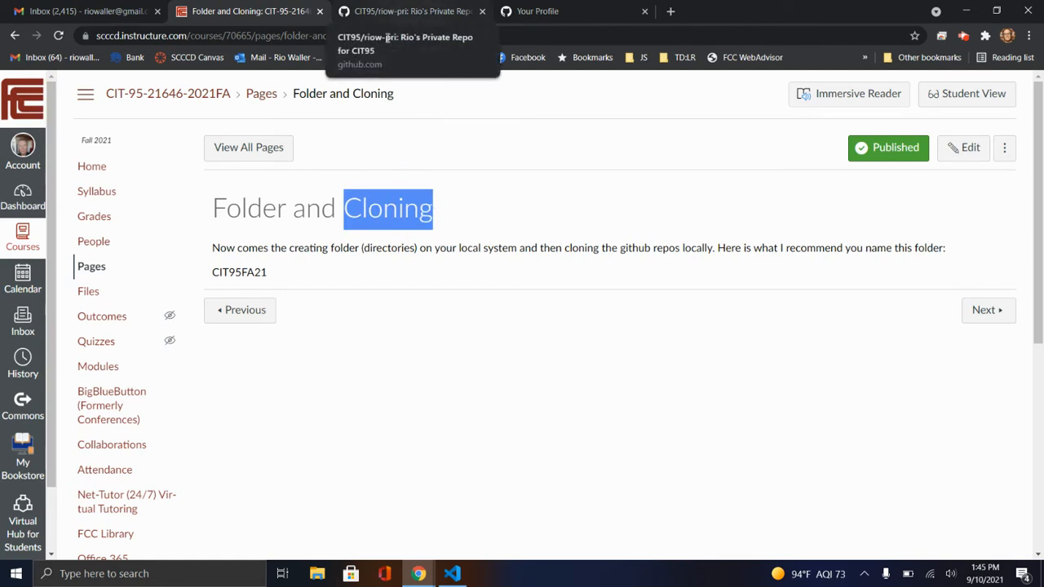
left_click_drag(211, 272, 275, 274)
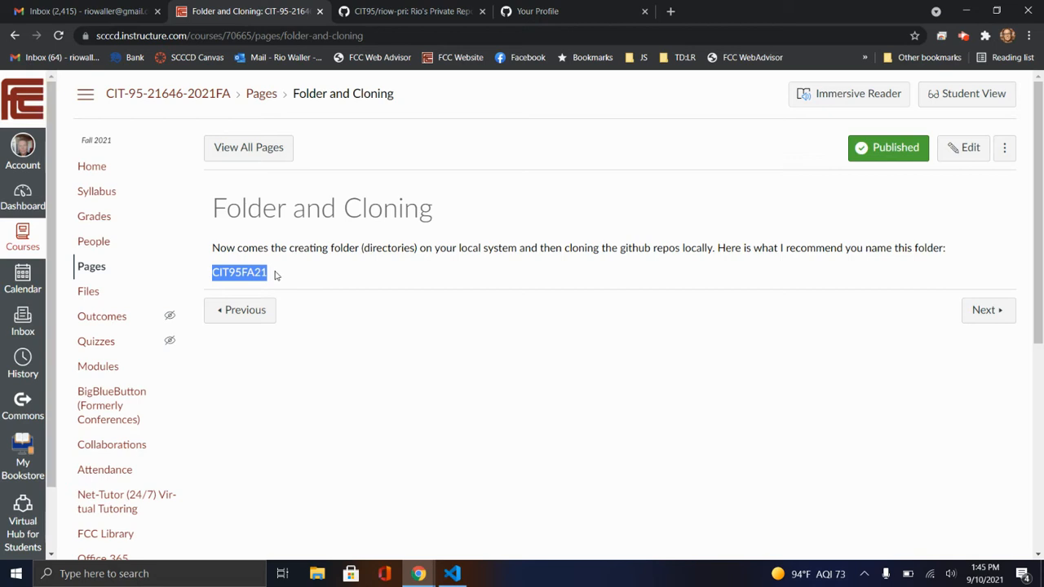
left_click(343, 322)
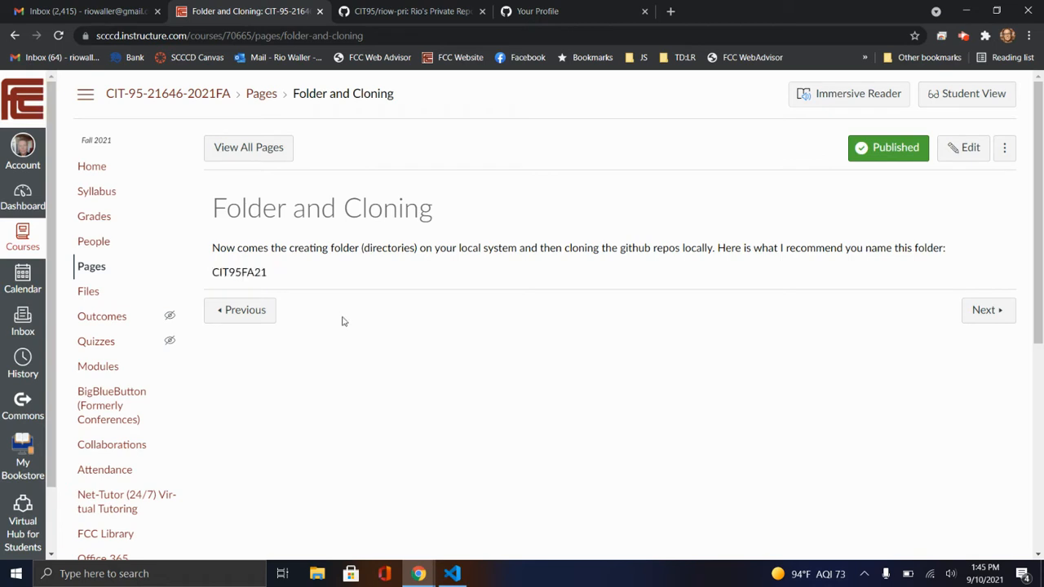
key("ctrl+a")
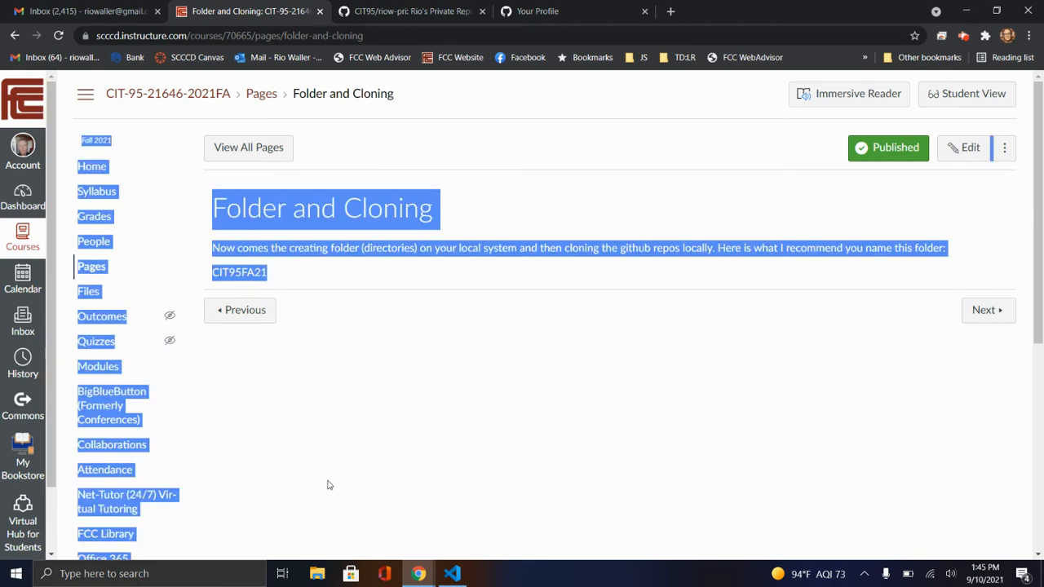
left_click(335, 499)
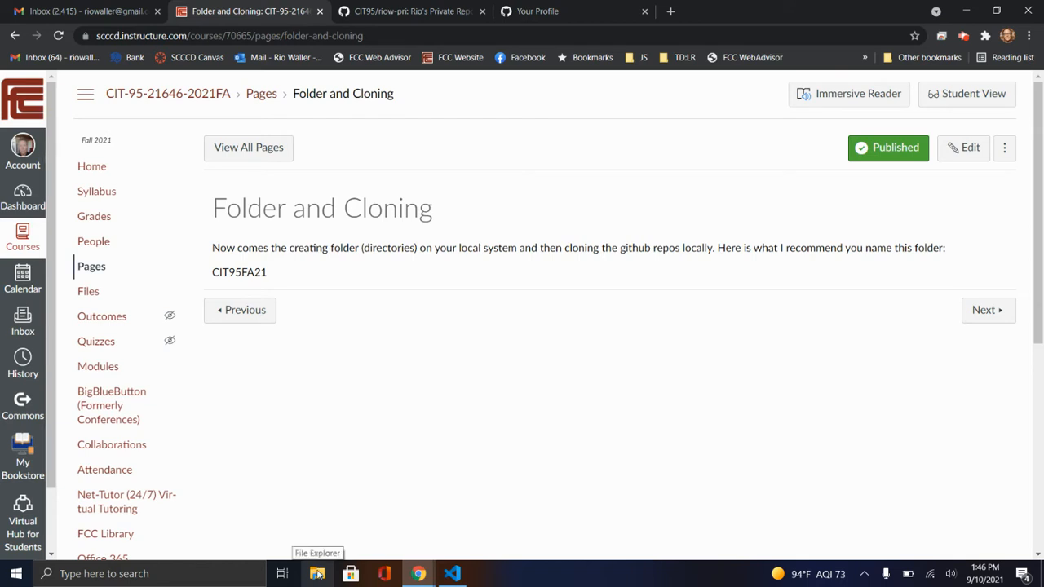
Switch to Visual Studio Code and open a new terminal
left_click(453, 574)
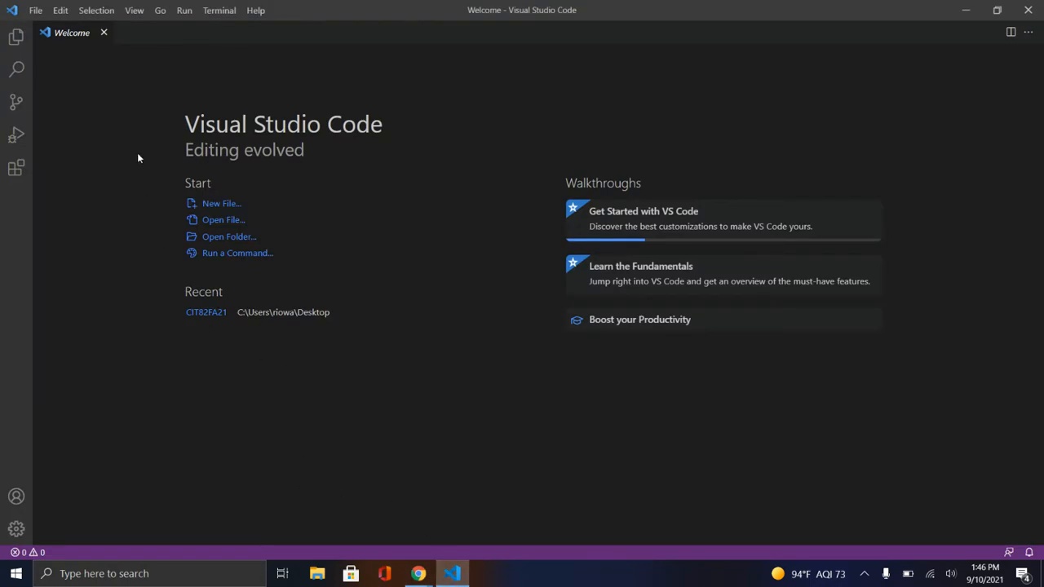
left_click(218, 10)
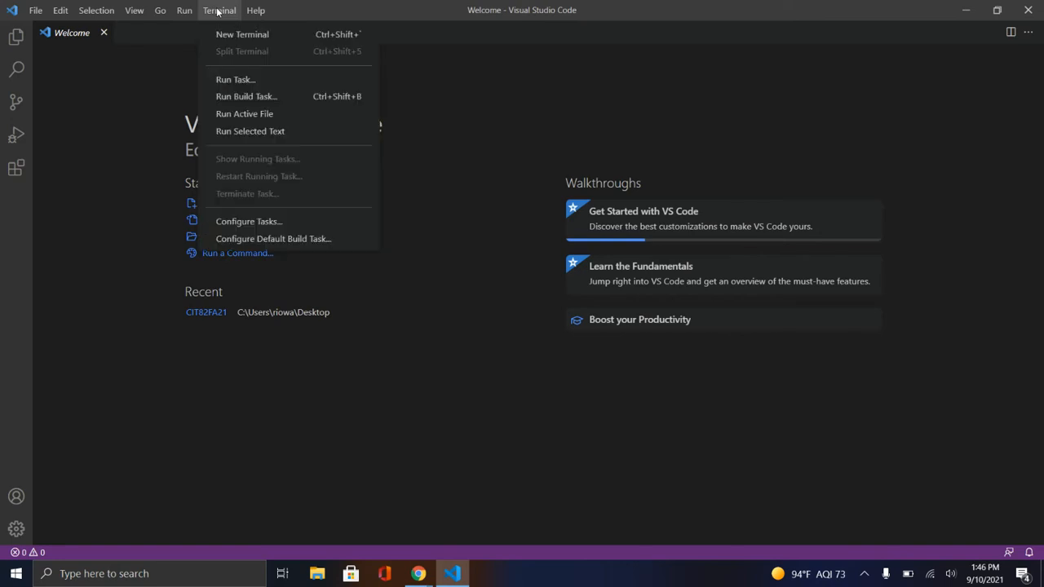
left_click(241, 34)
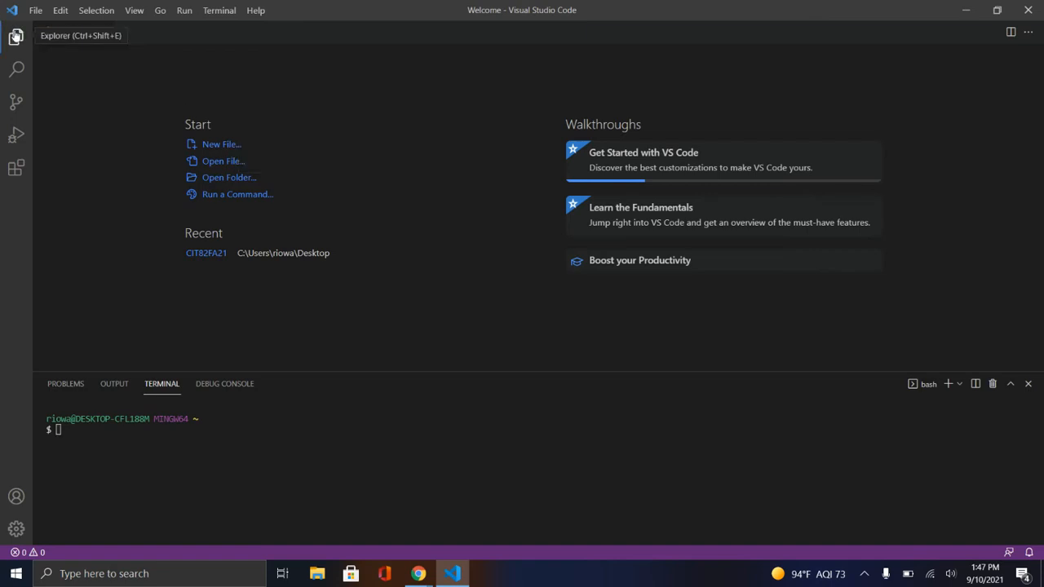
left_click(16, 37)
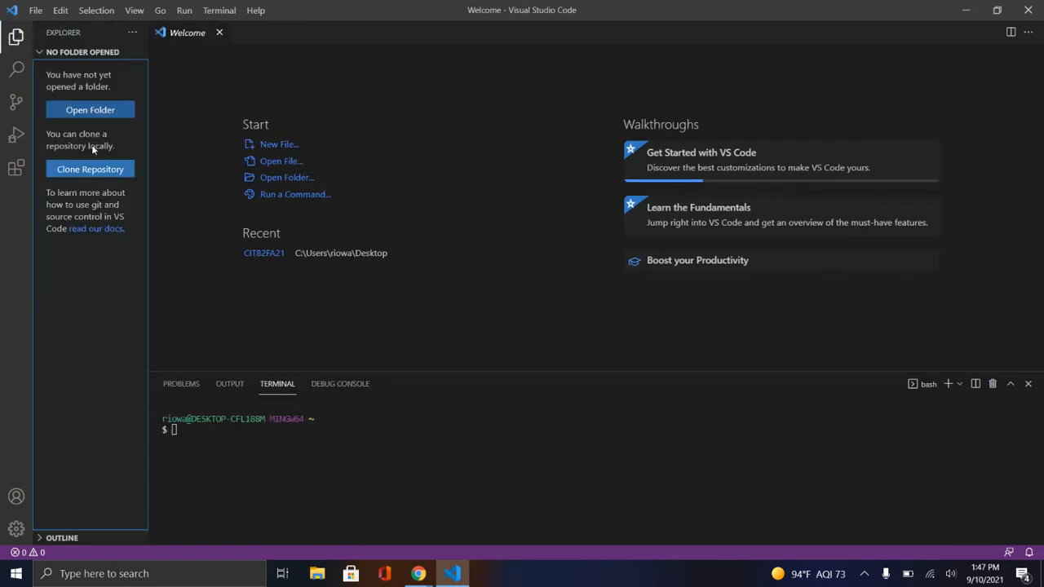
left_click(16, 37)
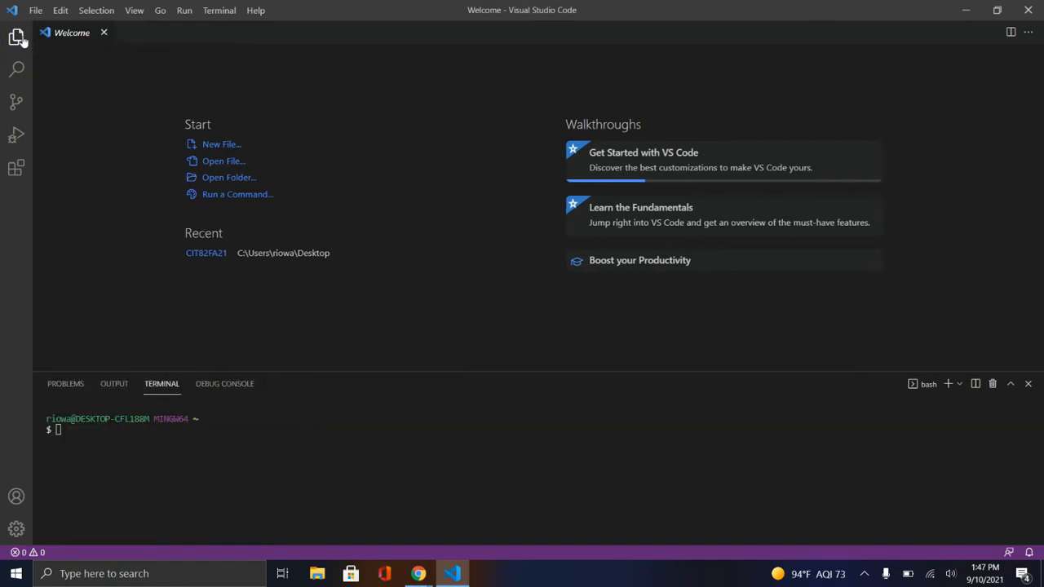
Print the terminal's current working directory with pwd and list its contents with ls
left_click(67, 429)
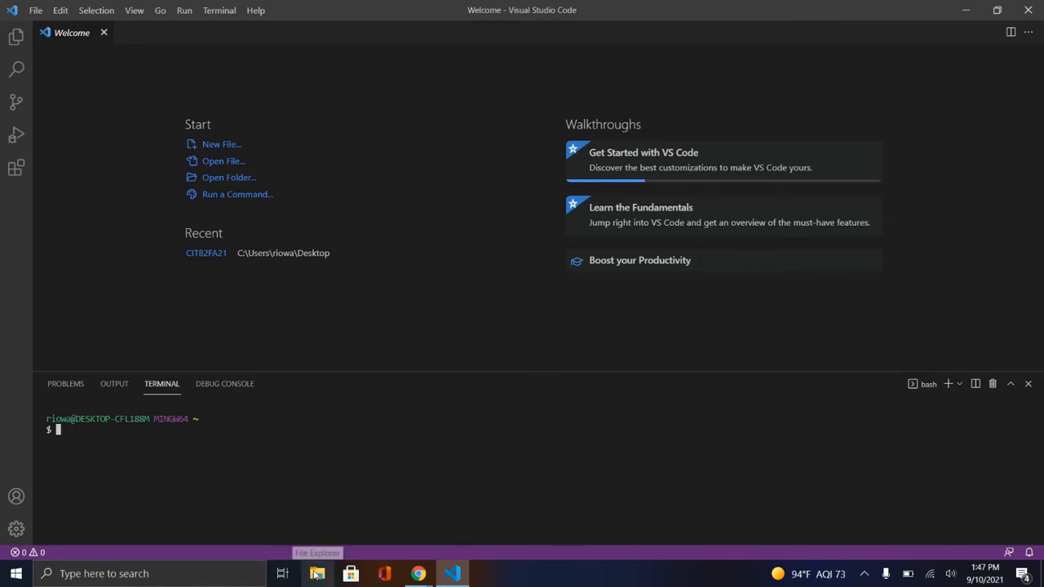
type("[w")
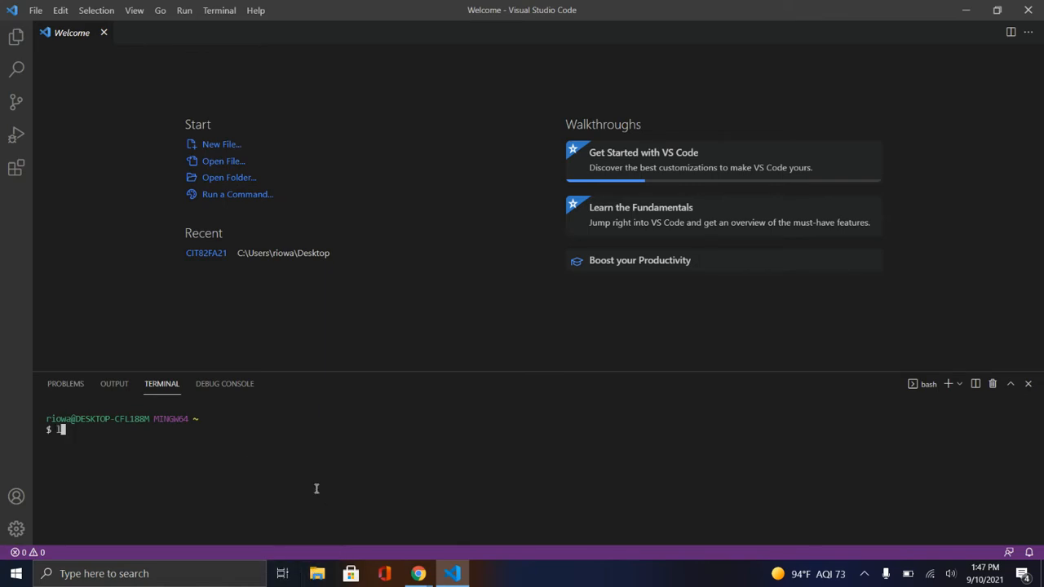
key("BackSpace")
key("BackSpace")
type("[w")
key("BackSpace")
key("BackSpace")
type("pwd")
key("Return")
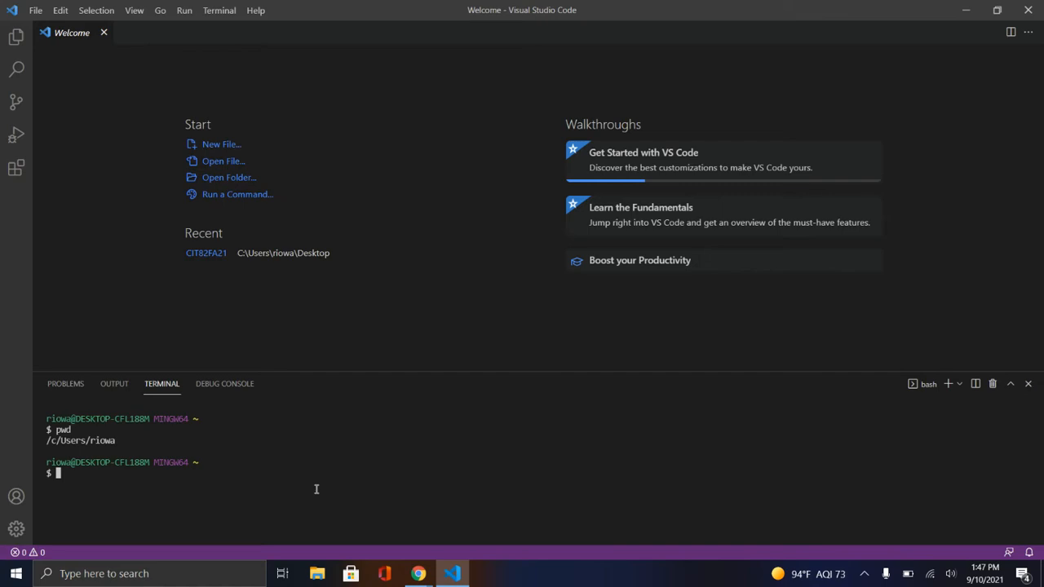
type("ls")
key("Return")
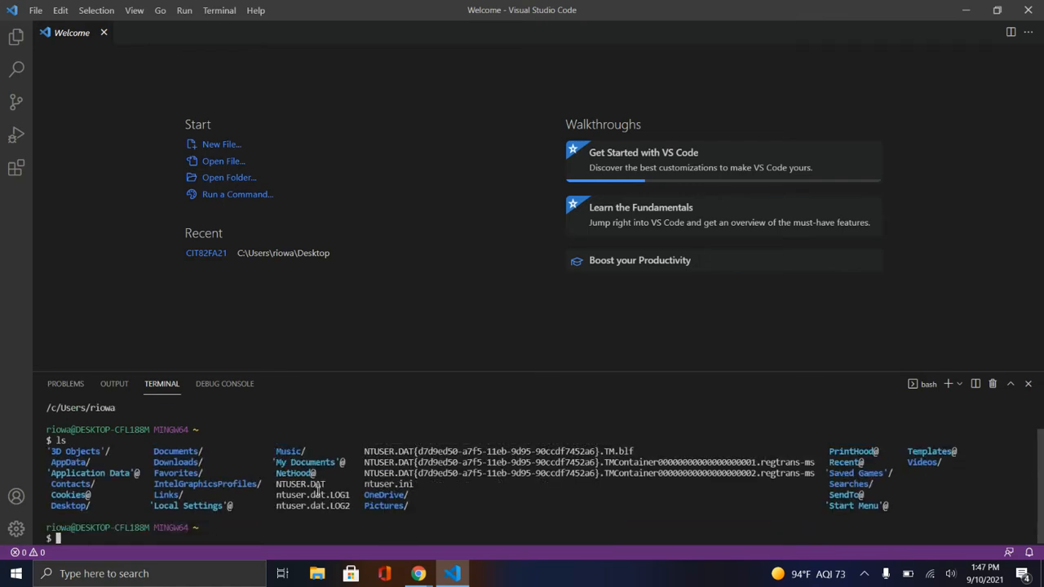
Change into the Documents directory with cd and list its contents with ls
type("cd Doc")
key("Tab")
key("Return")
type("ls")
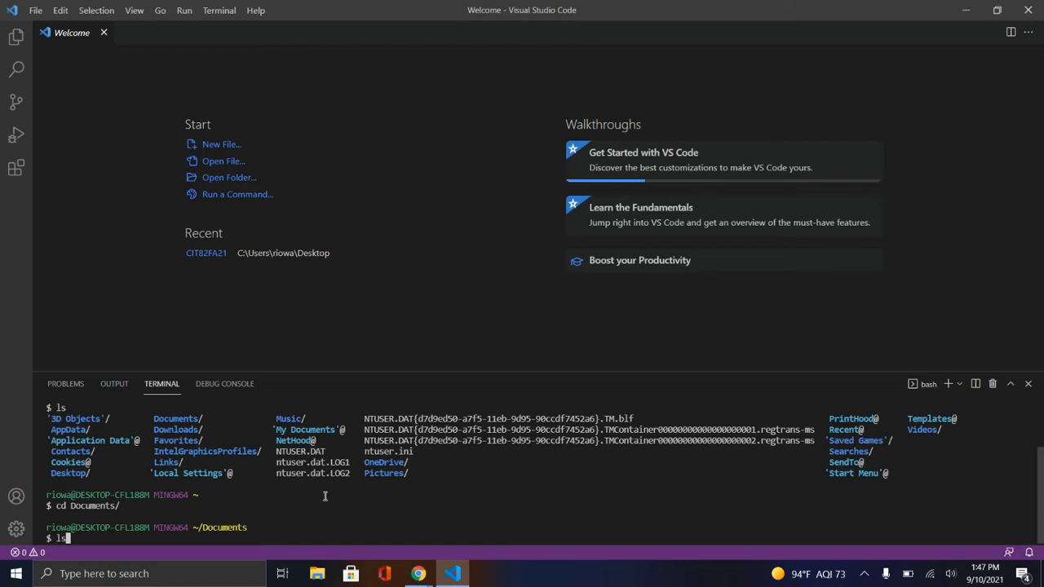
key("Return")
Clear the terminal with the clear command, removing any stray pasted text from the prompt first
type("clear")
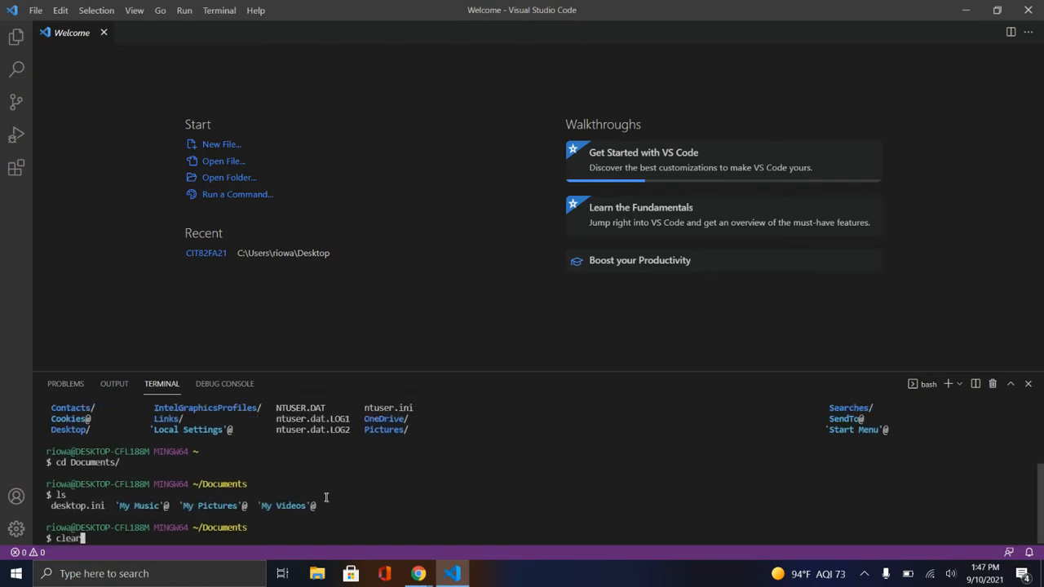
key("BackSpace")
key("BackSpace")
key("BackSpace")
key("BackSpace")
key("BackSpace")
type("Get this done before Monday due date and I'll grade without points removed.")
type("clear")
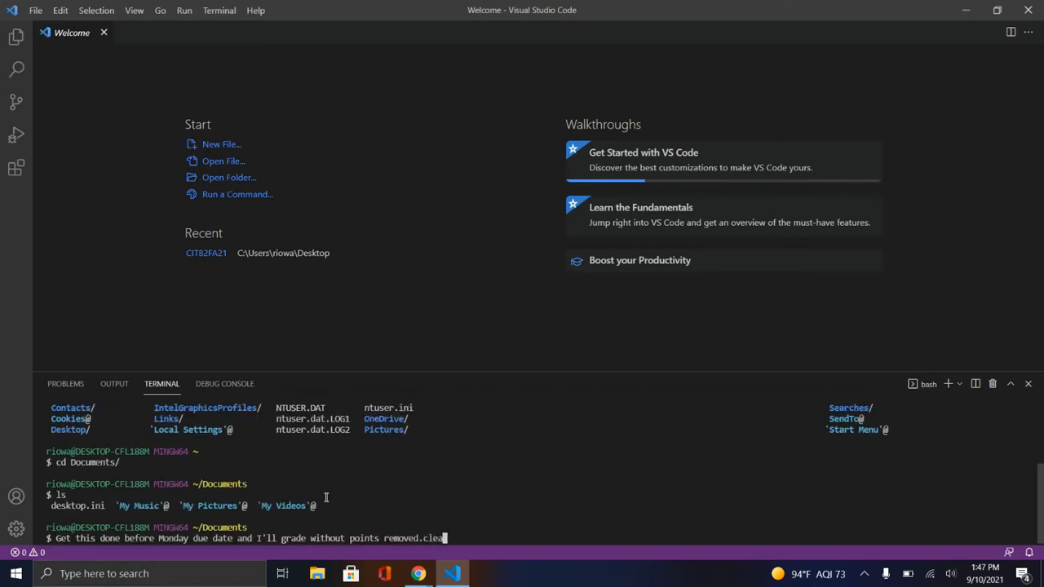
key("BackSpace")
key("Up")
key("BackSpace")
key("BackSpace")
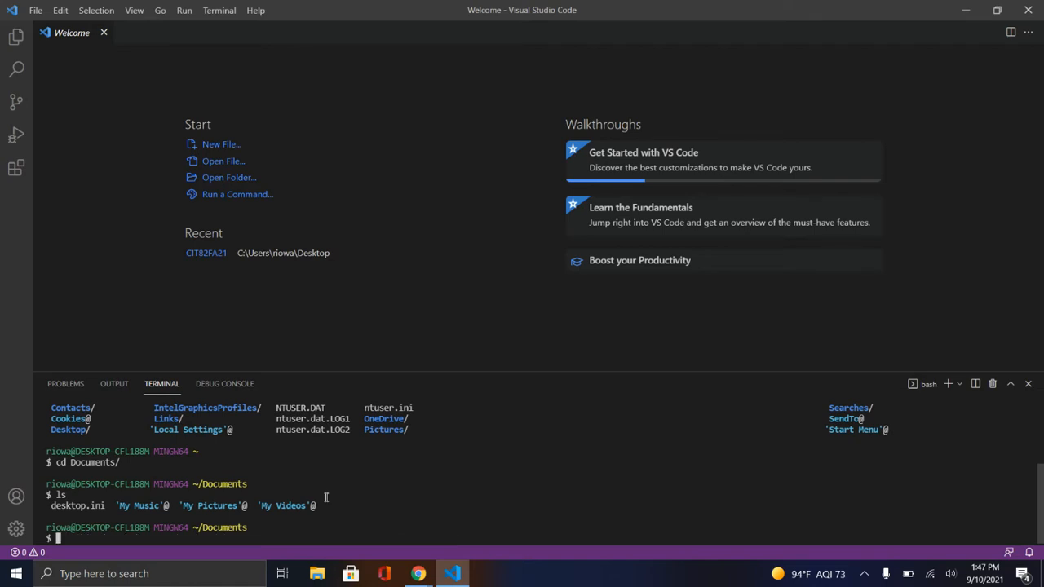
type("clear")
key("Return")
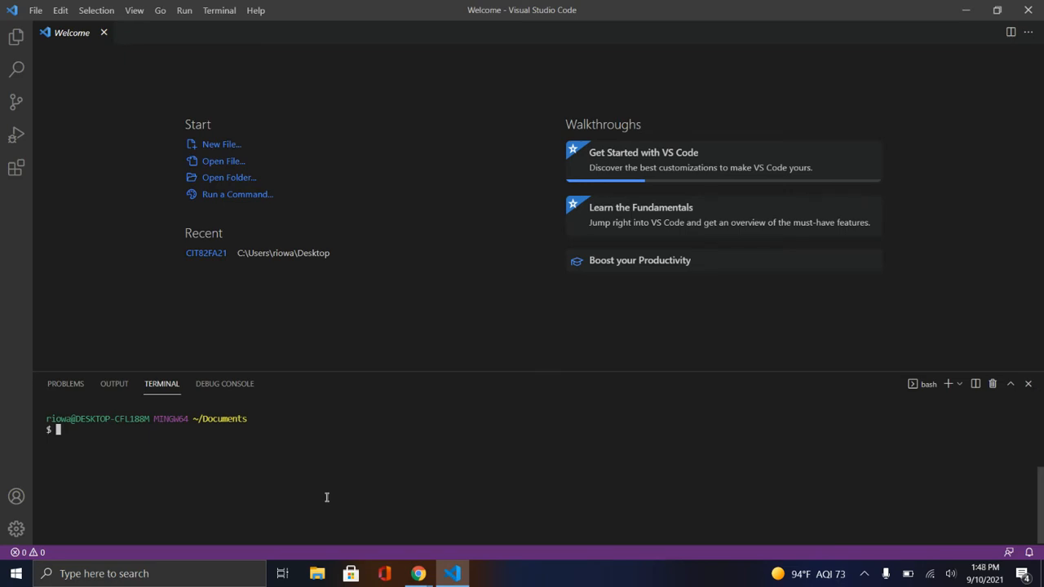
Enter the command mkdir CIT95FA21 at the Documents prompt without running it, and enlarge the interface by two zoom levels
type("mkdir CIT95FA21")
key("ctrl+equal")
key("ctrl+equal")
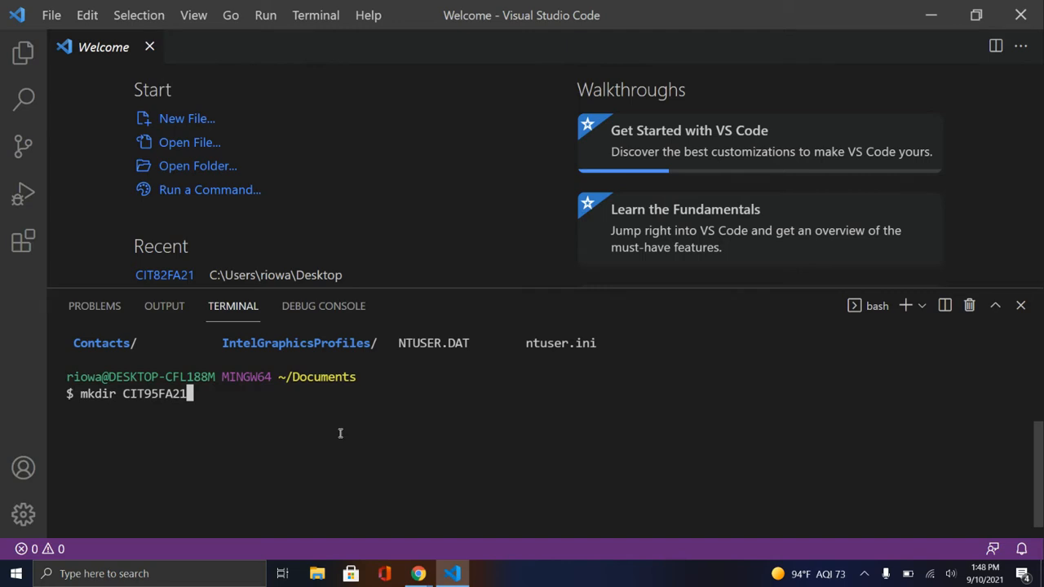
Open the Documents folder in File Explorer and view the options for creating a new item there
left_click(318, 574)
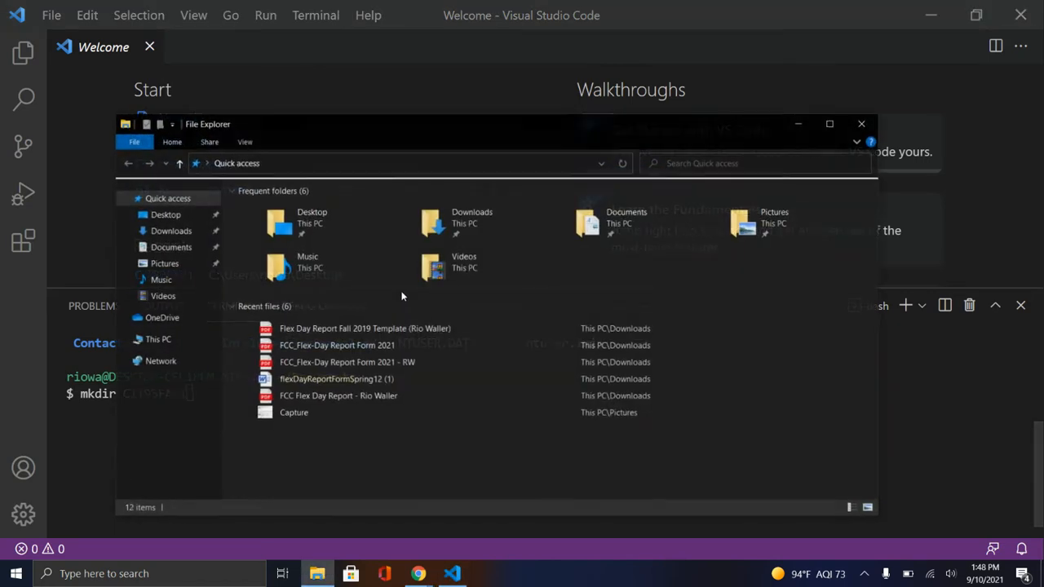
left_click(171, 246)
right_click(275, 280)
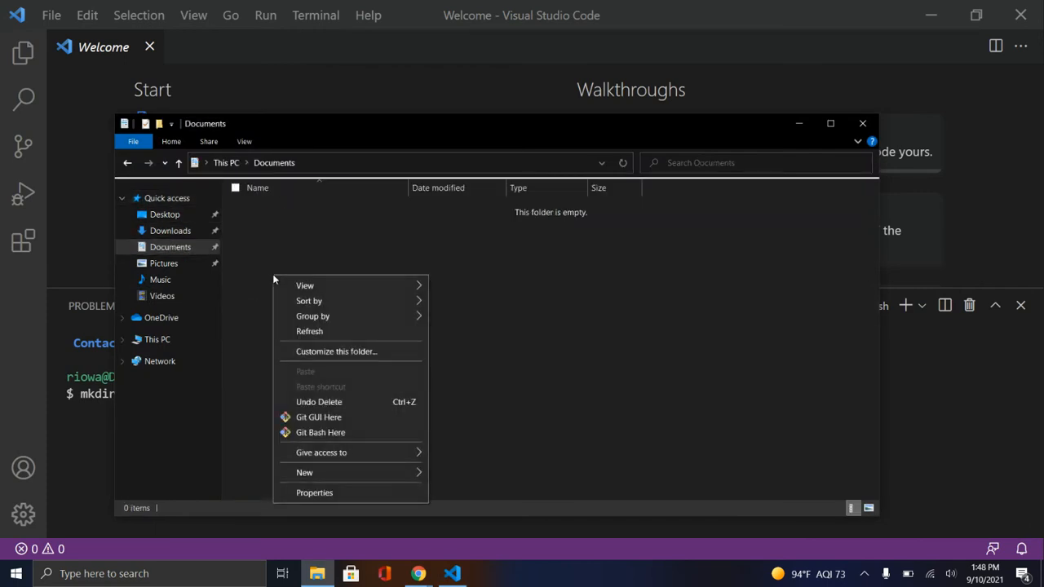
mouse_move(420, 474)
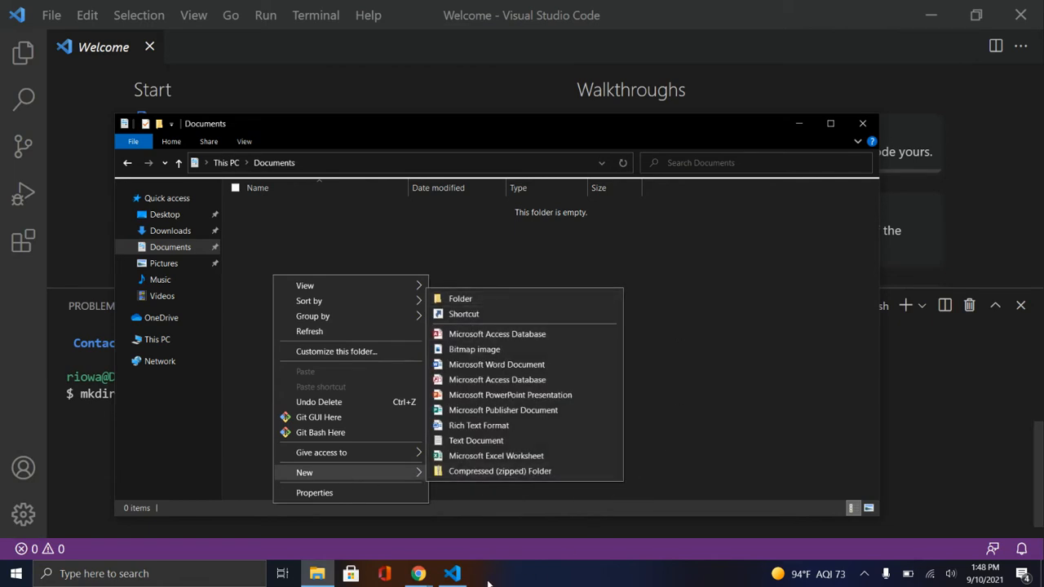
Switch back to Visual Studio Code, run the mkdir command to create the CIT95FA21 folder, and list the Documents directory with ls
left_click(453, 575)
key("Return")
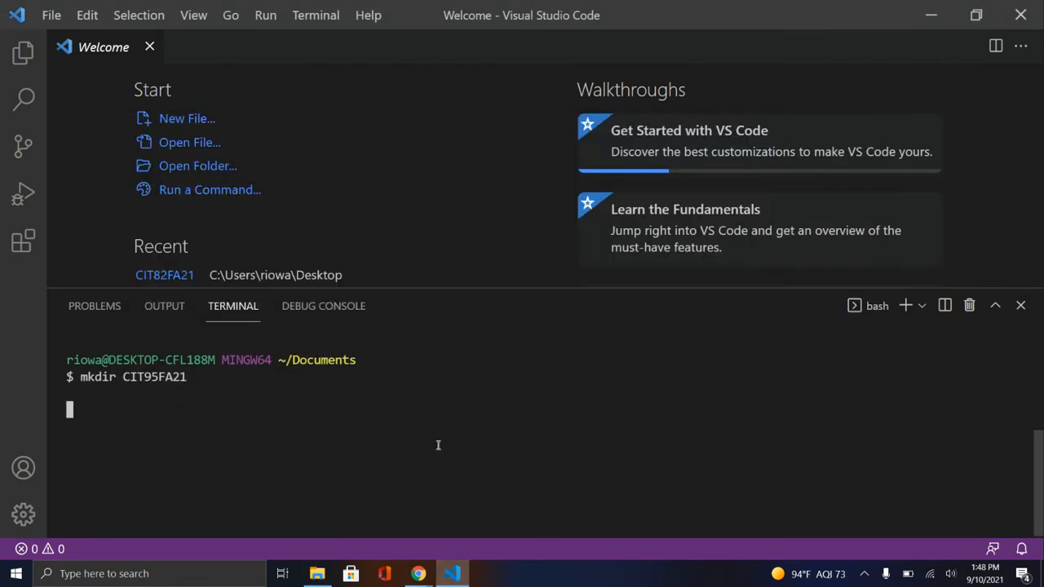
type("ls")
key("Return")
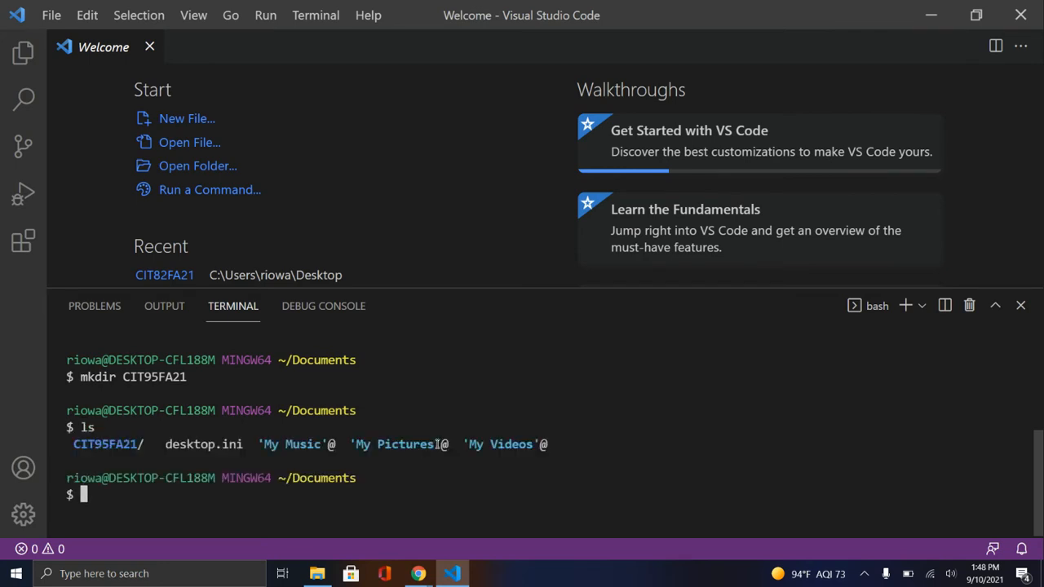
left_click(207, 164)
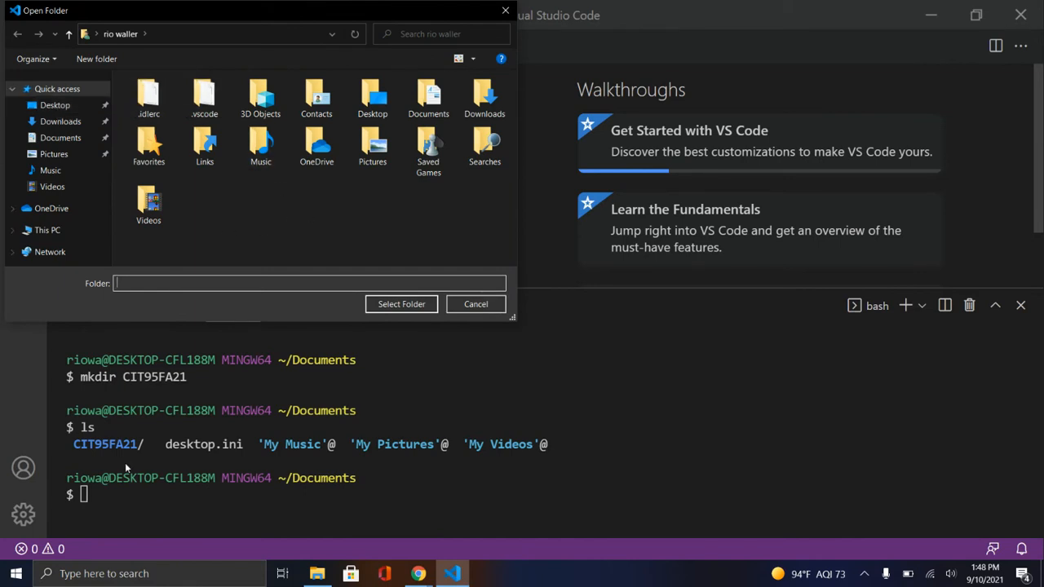
left_click(120, 490)
left_click(508, 10)
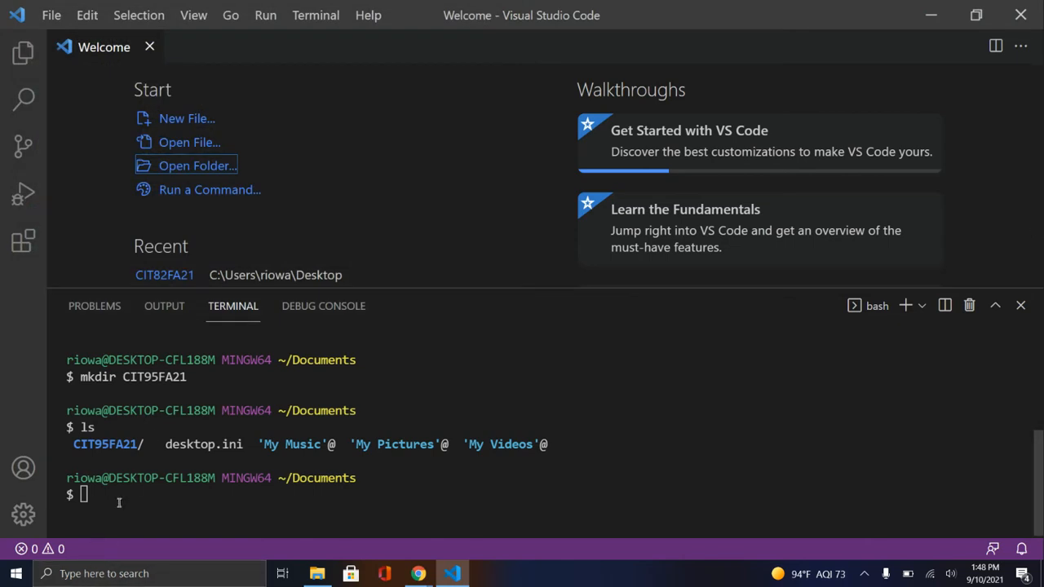
Dismiss the browser notification and change into the CIT95FA21 directory in the terminal with cd
double_click(119, 503)
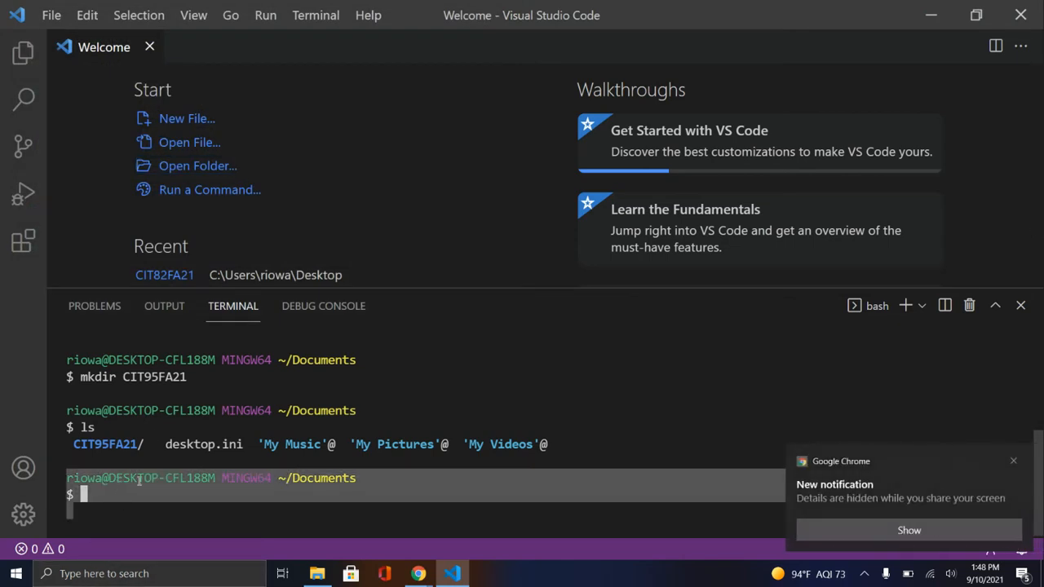
left_click(1014, 464)
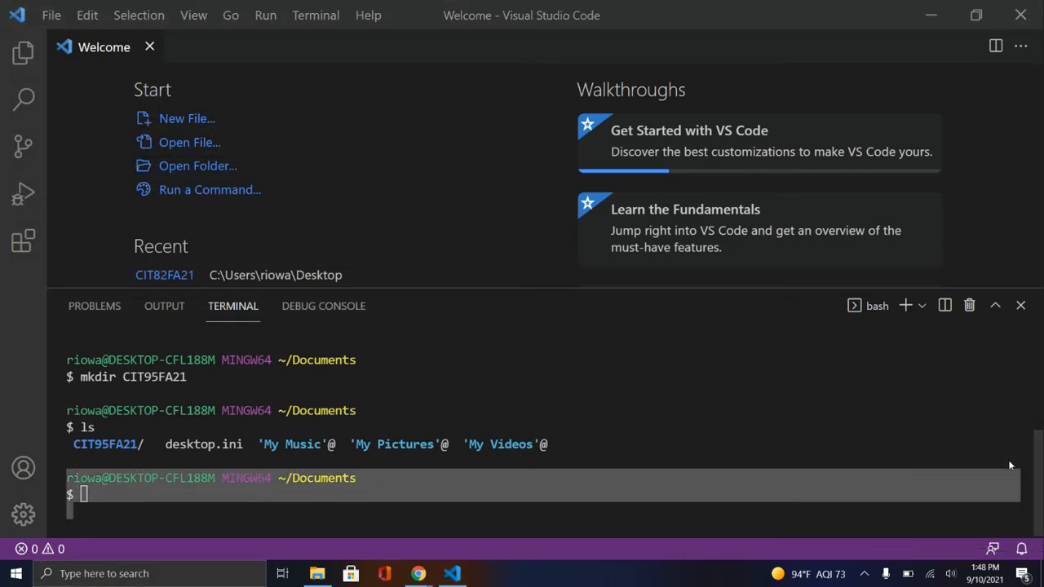
left_click(214, 502)
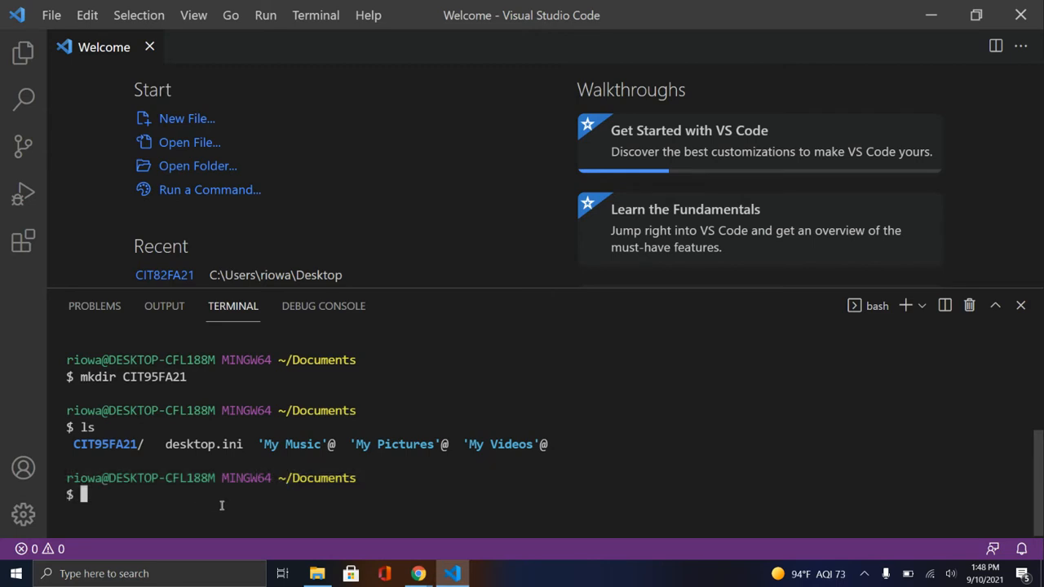
type("cd CIT")
key("Tab")
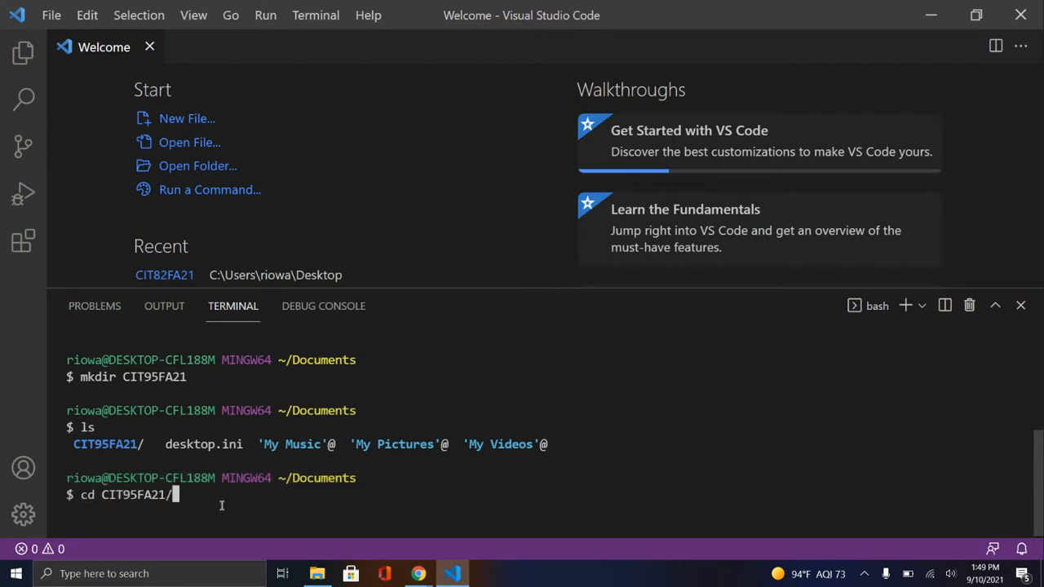
key("Return")
Open the CIT95FA21 folder in a new Visual Studio Code window with code ./ and shift that window slightly
type("code")
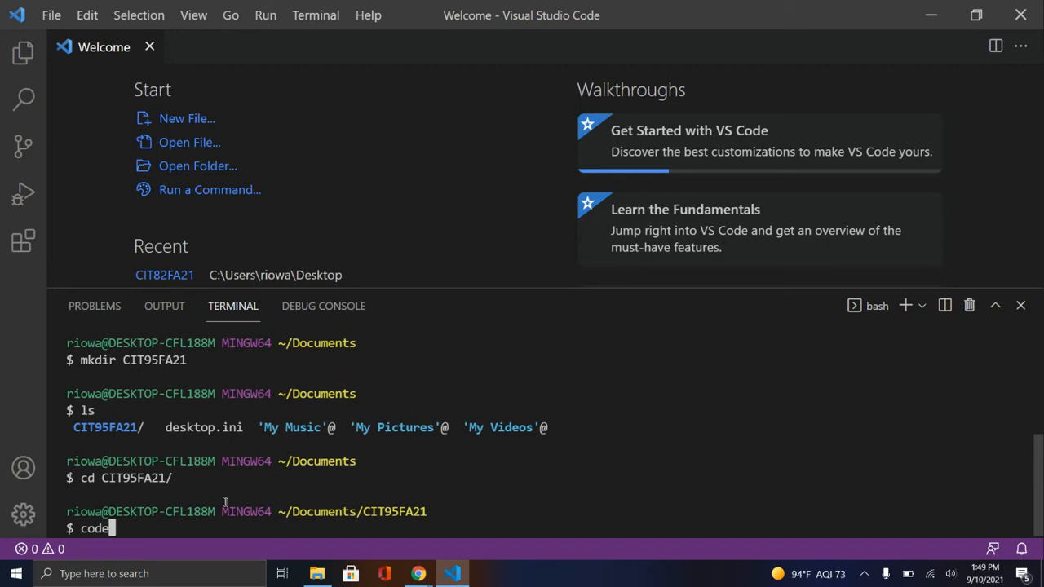
type(" ./")
key("Return")
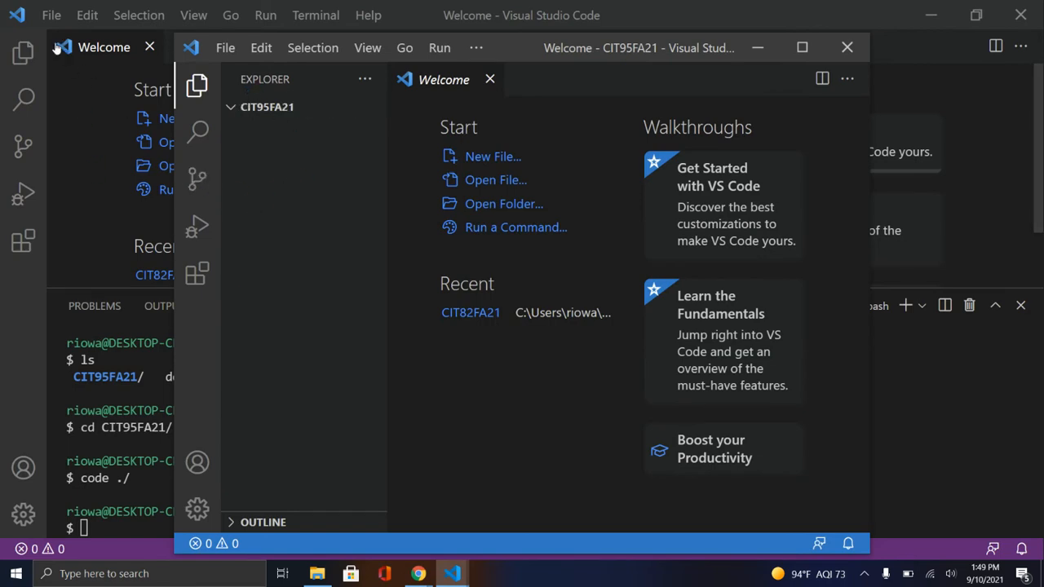
mouse_move(519, 48)
left_mouse_down()
mouse_move(543, 122)
mouse_move(507, 41)
left_mouse_up()
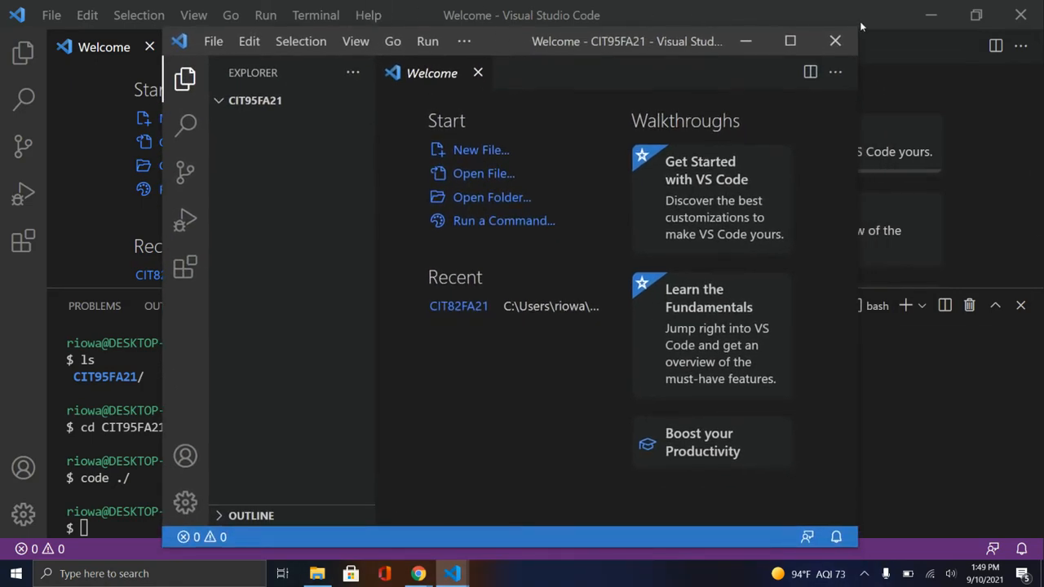
Close the original Visual Studio Code window, maximize the CIT95FA21 window, and close its Welcome page
left_click(1019, 15)
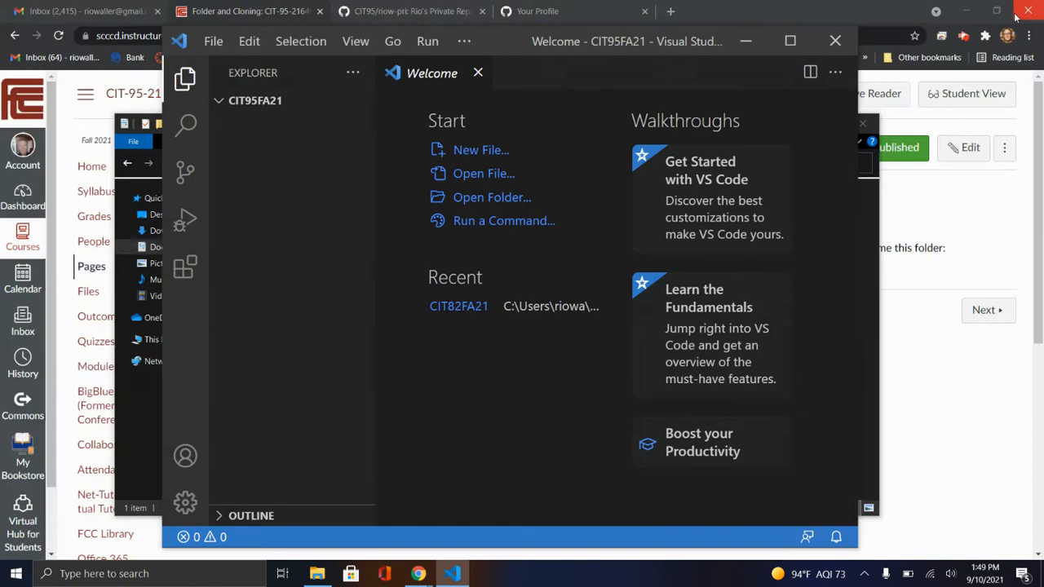
left_click(791, 41)
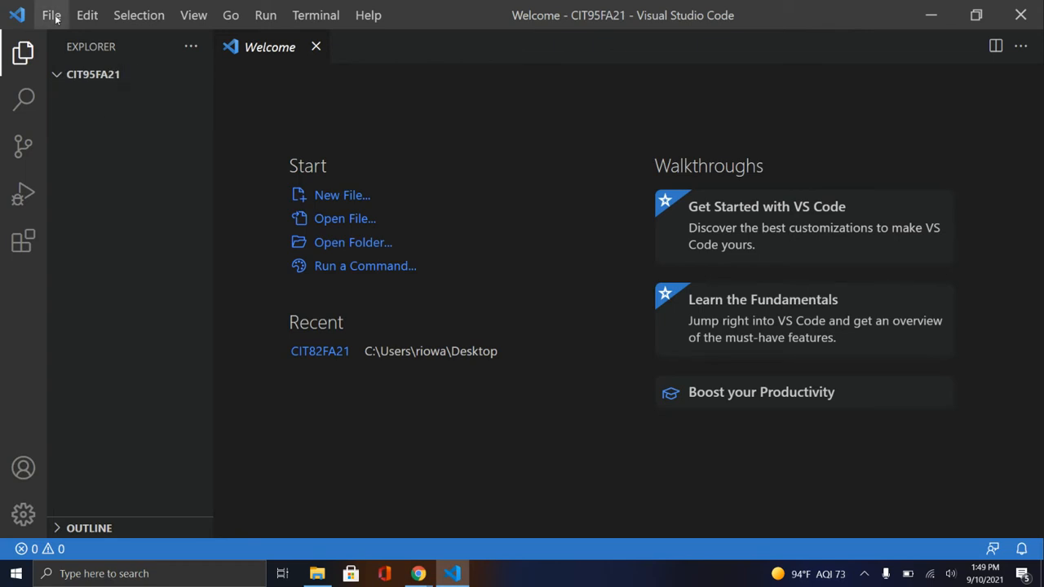
left_click(316, 46)
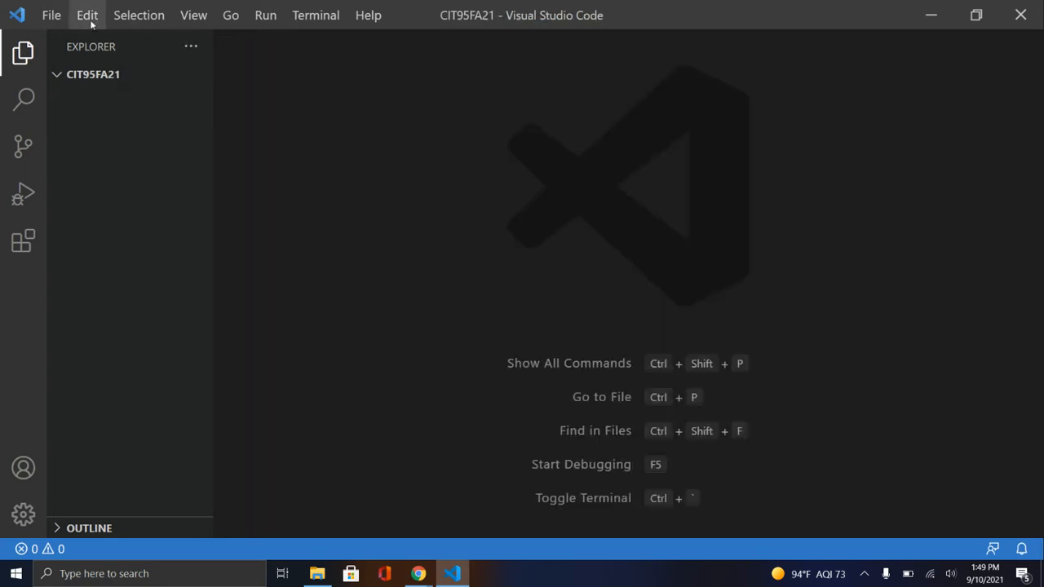
Open the CIT95FA21 folder from Documents as the working folder using Open Folder
left_click(52, 15)
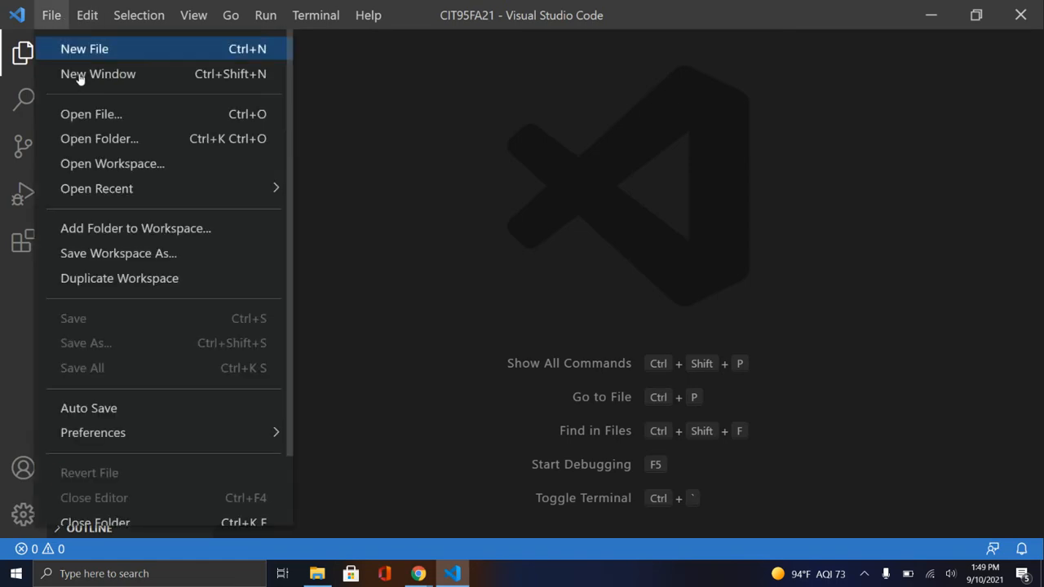
left_click(99, 138)
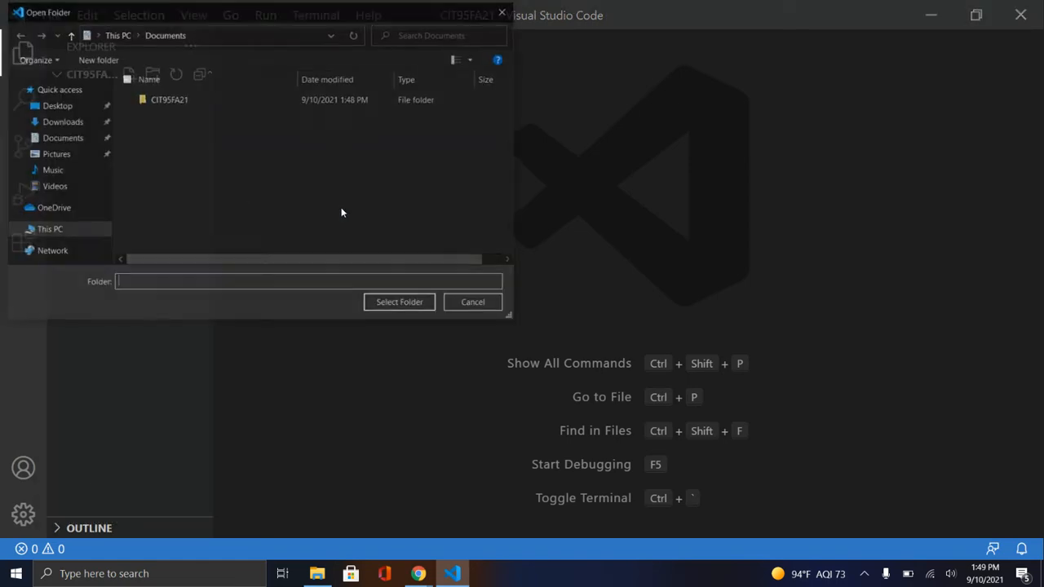
left_click(161, 98)
left_click(390, 304)
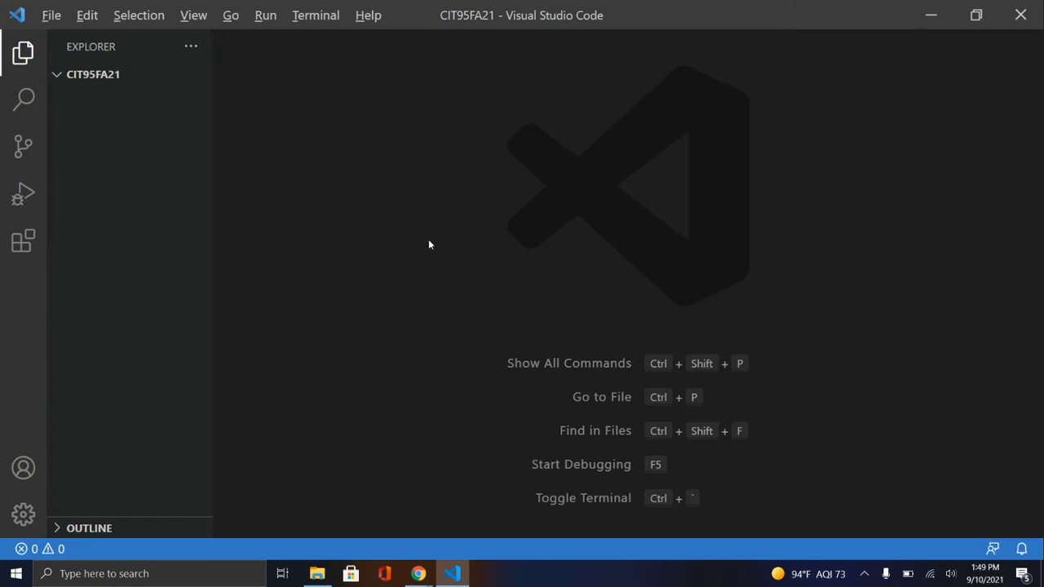
Switch to Chrome and bring up the CIT95/riow-pri repository page on GitHub
key("alt+Tab")
key("Tab")
key("Tab")
key("Tab")
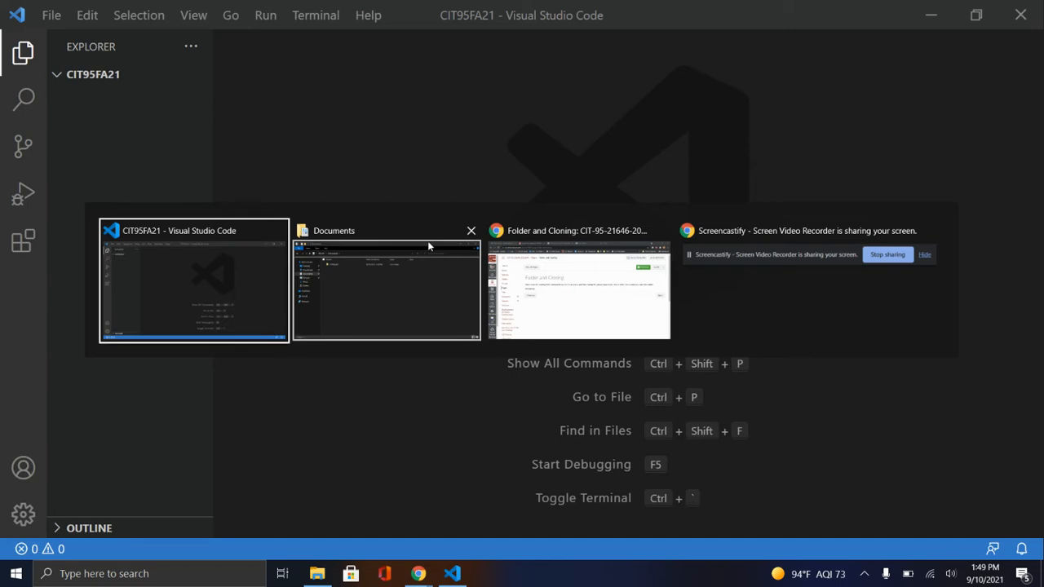
key("Tab")
key("Tab")
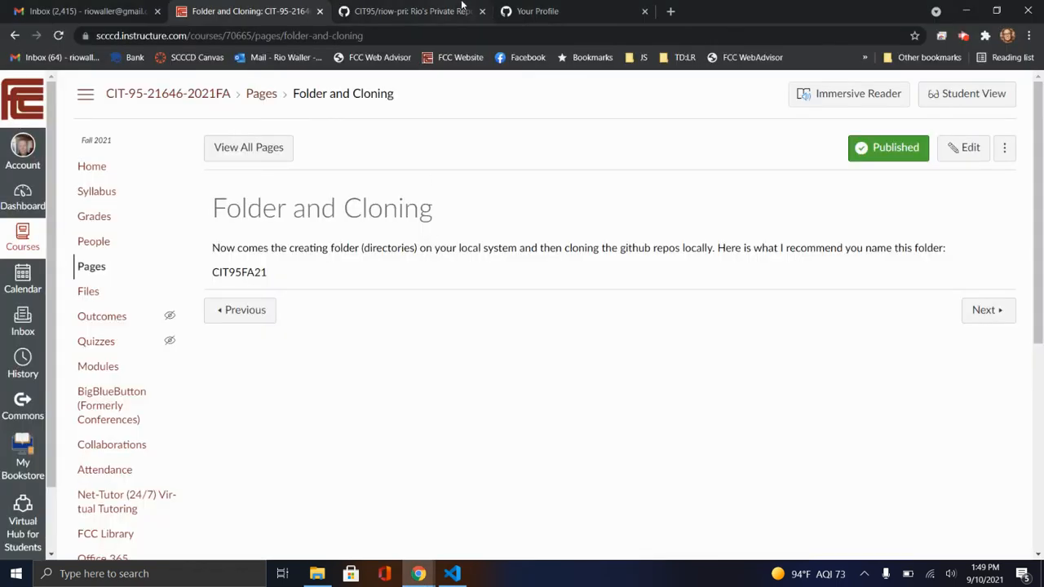
left_click(461, 7)
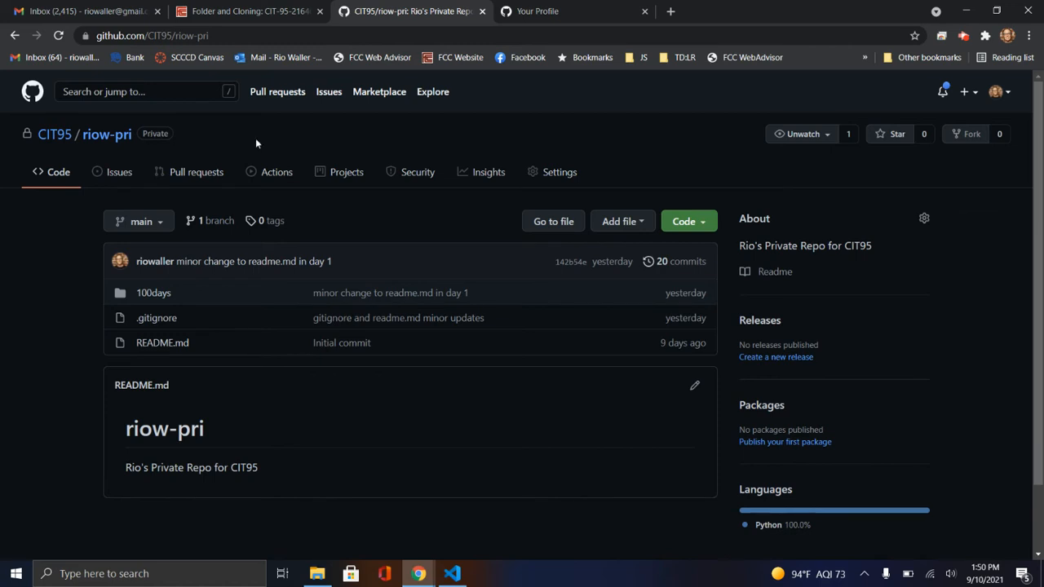
Open the repository's clone options, look through HTTPS, SSH and GitHub CLI, and return to HTTPS
left_click(701, 222)
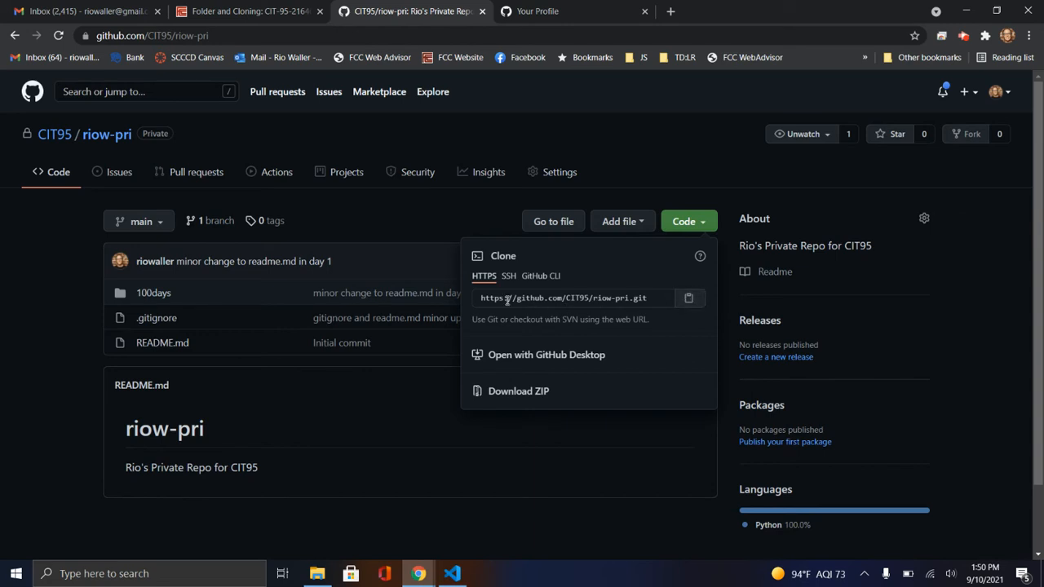
left_click(507, 300)
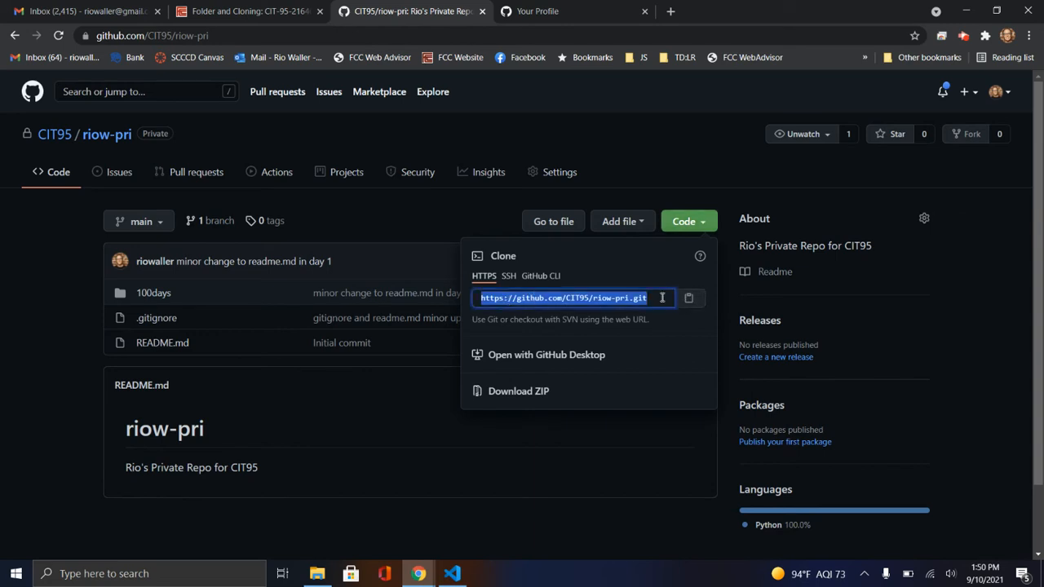
left_click(509, 277)
left_click(540, 276)
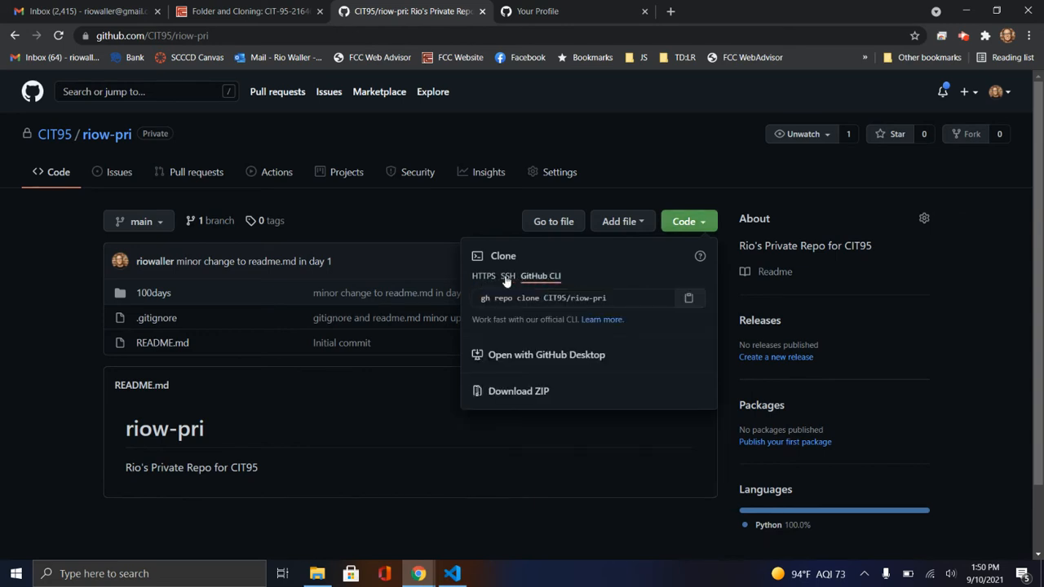
left_click(486, 278)
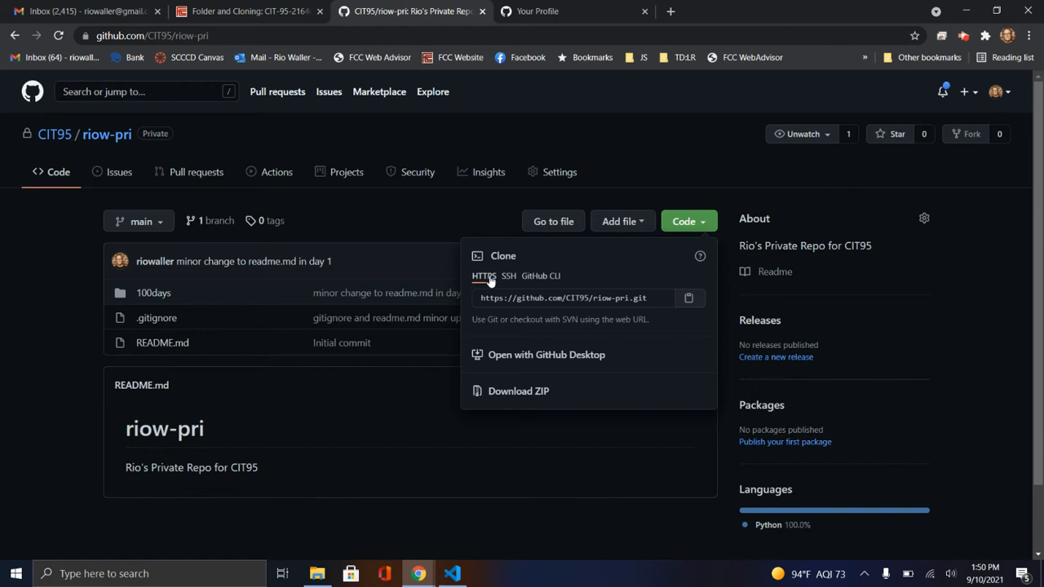
Copy the repository's HTTPS clone URL and close the clone options
left_click(690, 298)
left_click(601, 298)
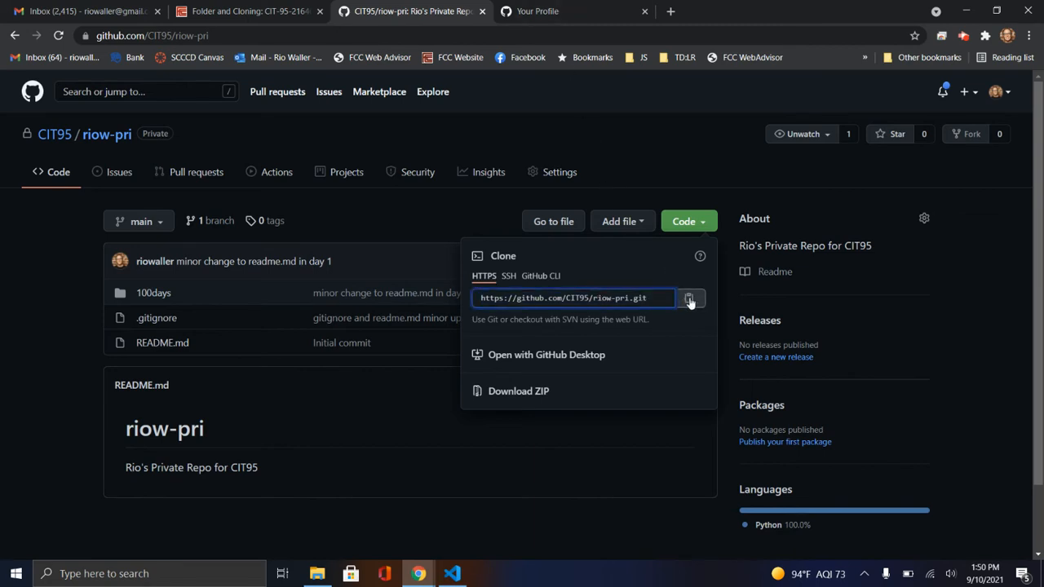
left_click(690, 299)
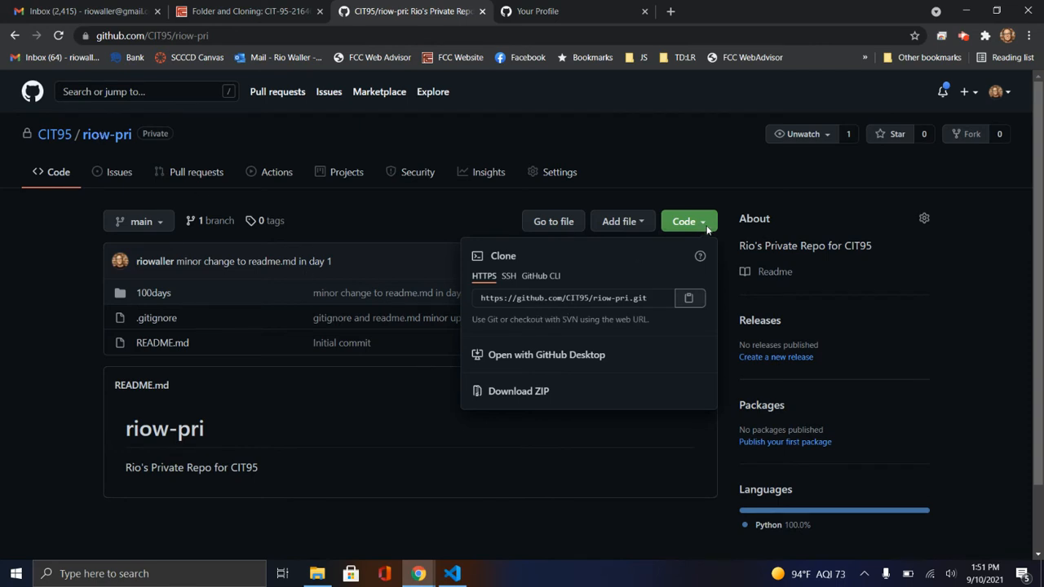
left_click(437, 493)
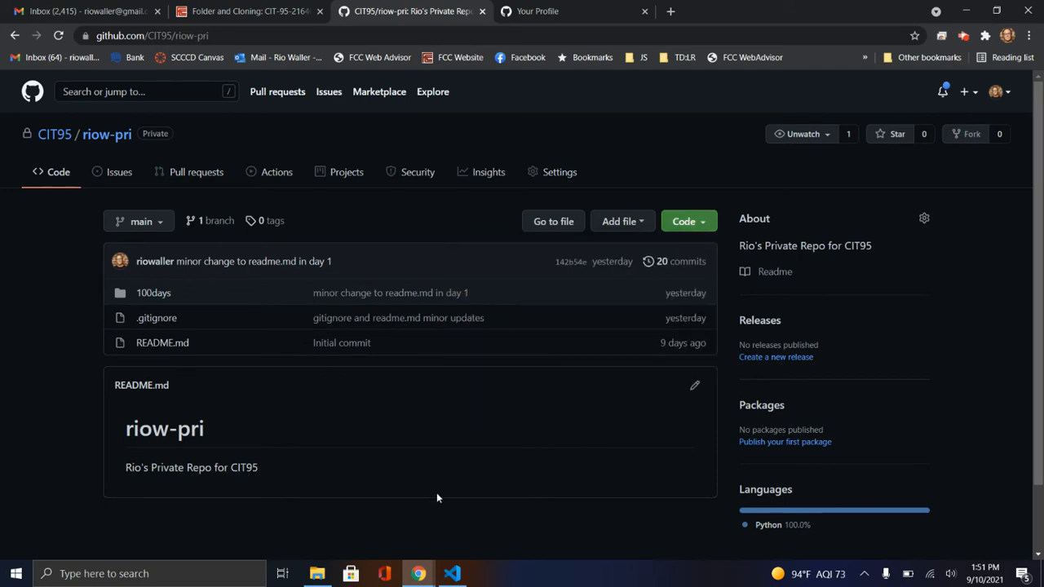
left_click(453, 575)
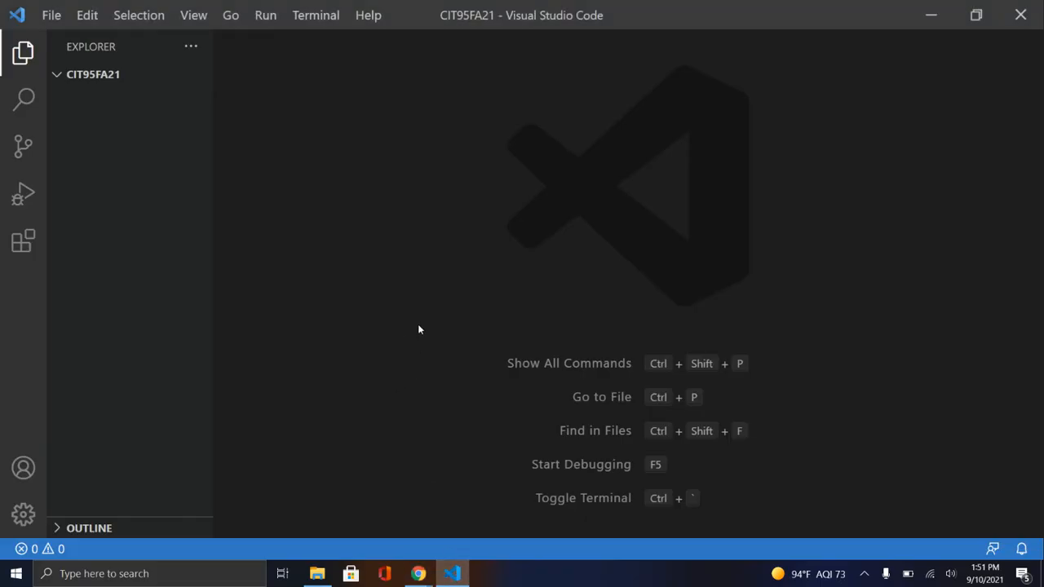
left_click(297, 16)
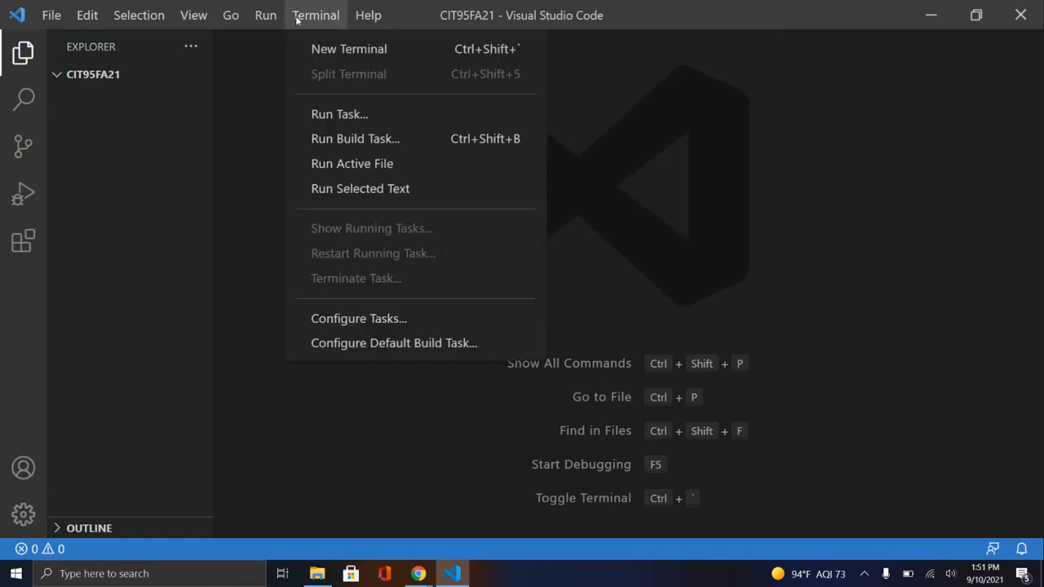
left_click(322, 57)
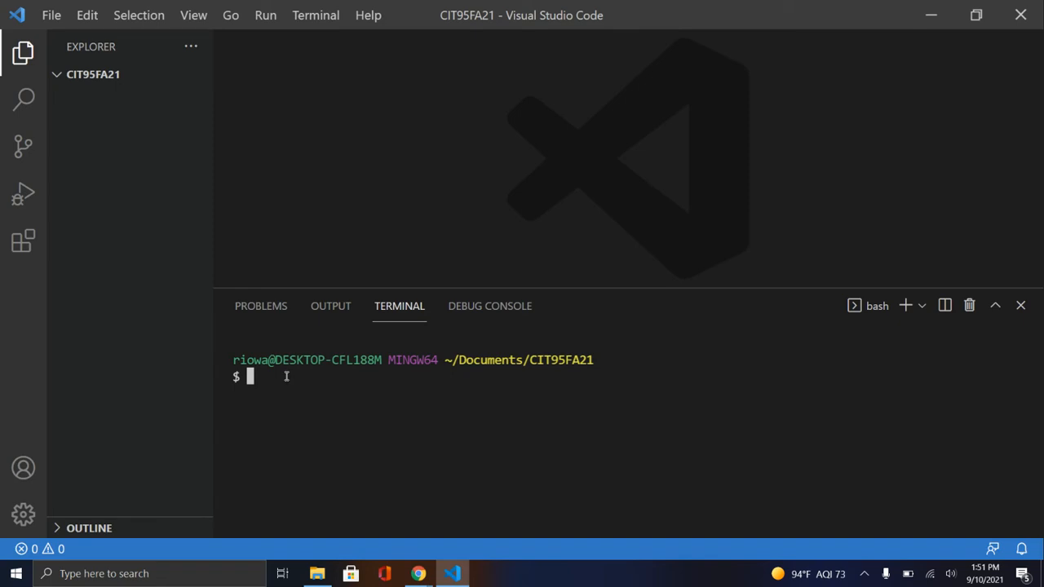
type("git clone")
key("ctrl+v")
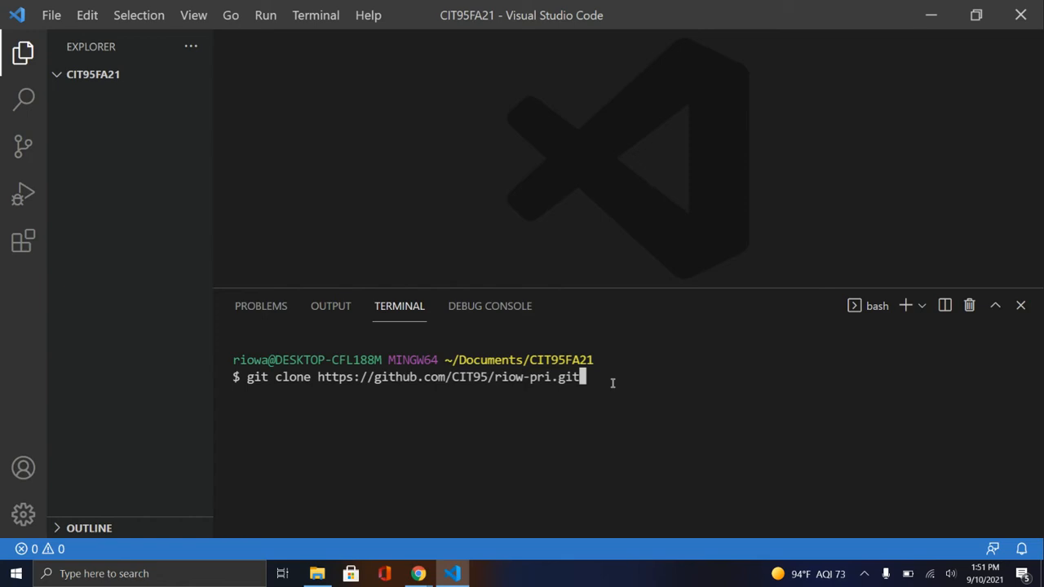
Switch back to Chrome and open the Personal access tokens page in GitHub's developer settings
mouse_move(418, 574)
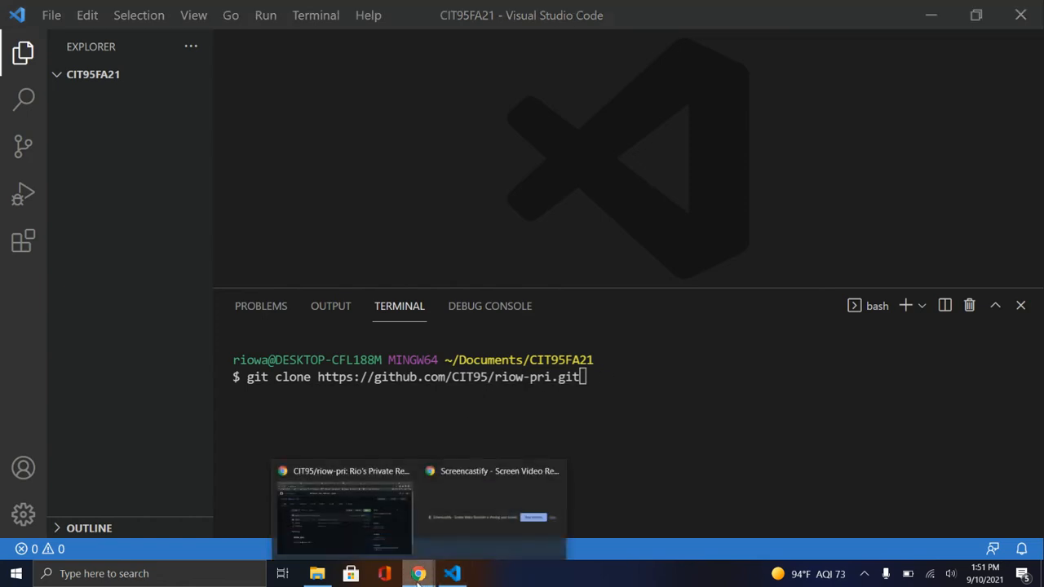
left_click(399, 529)
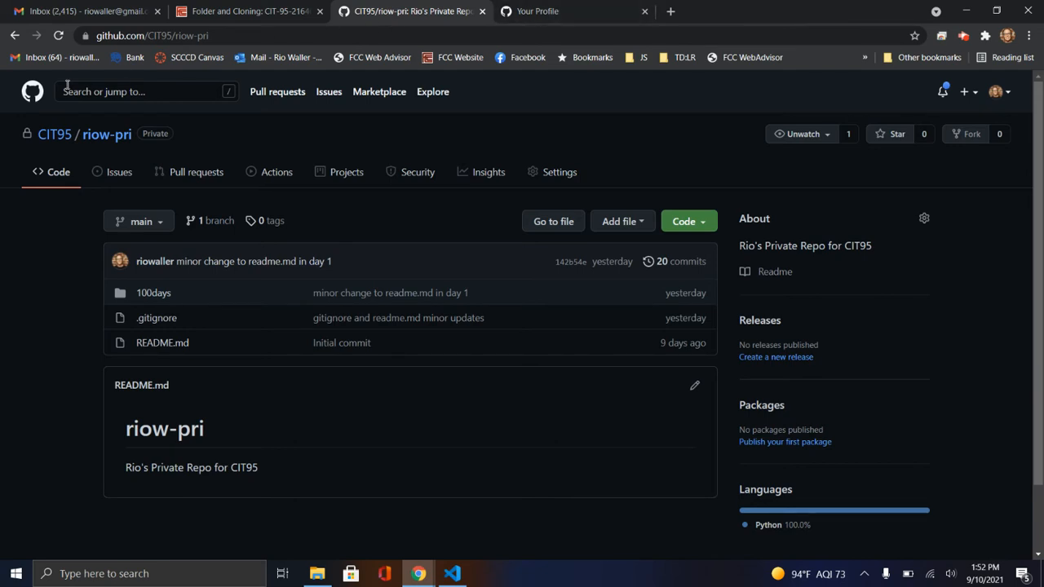
left_click(1002, 93)
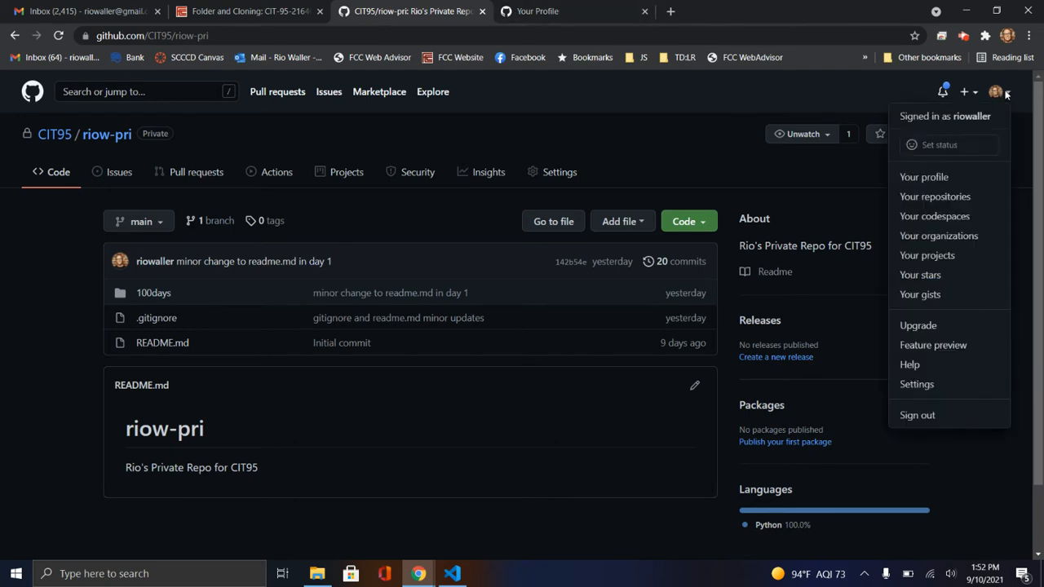
left_click(918, 384)
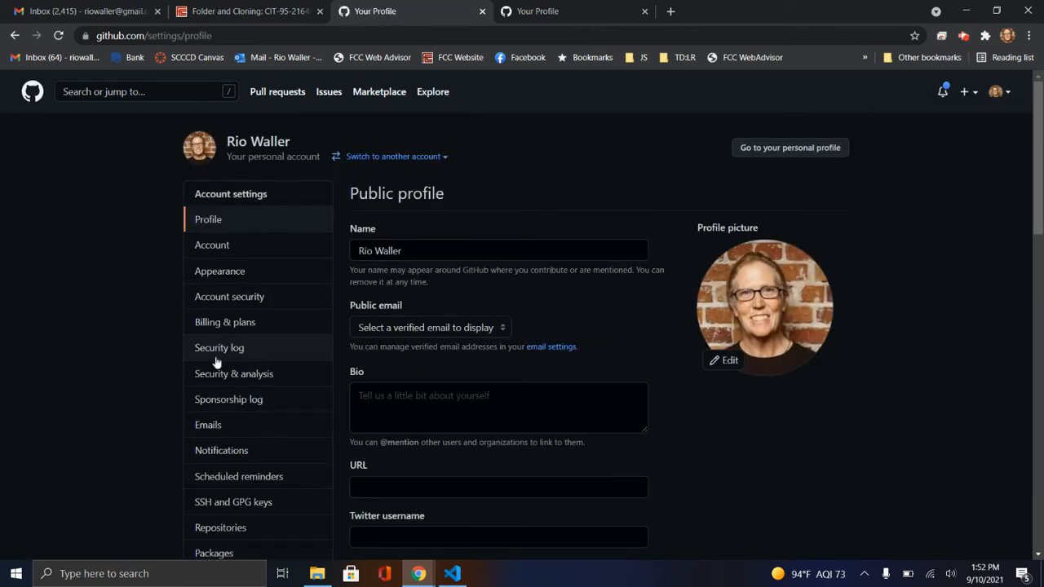
scroll(214, 359, "down", 2)
scroll(214, 359, "down", 3)
left_click(219, 398)
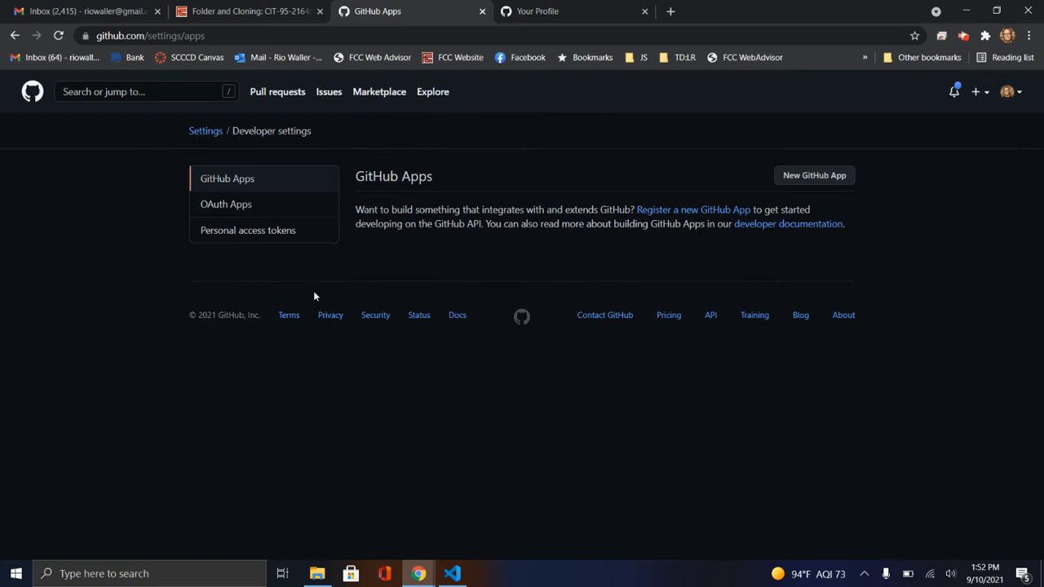
left_click(275, 238)
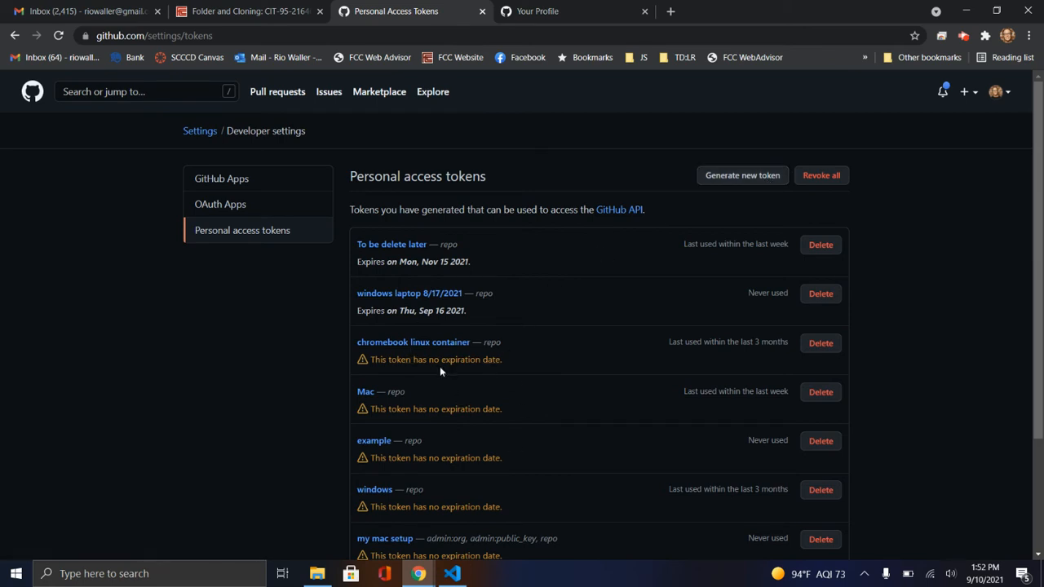
Start generating a new personal access token and confirm access with the account password
left_click(737, 177)
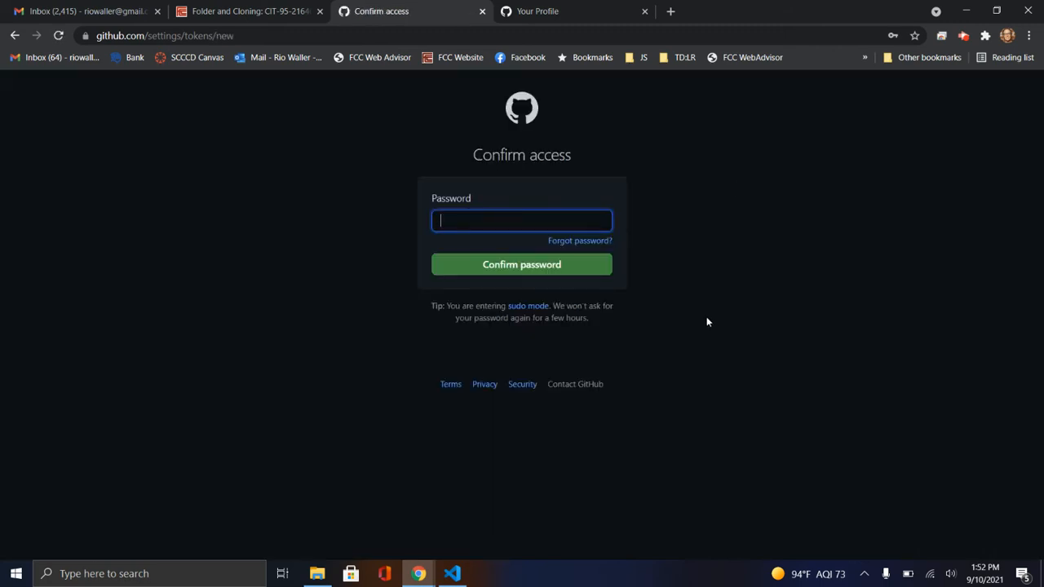
type("••••••••")
key("Return")
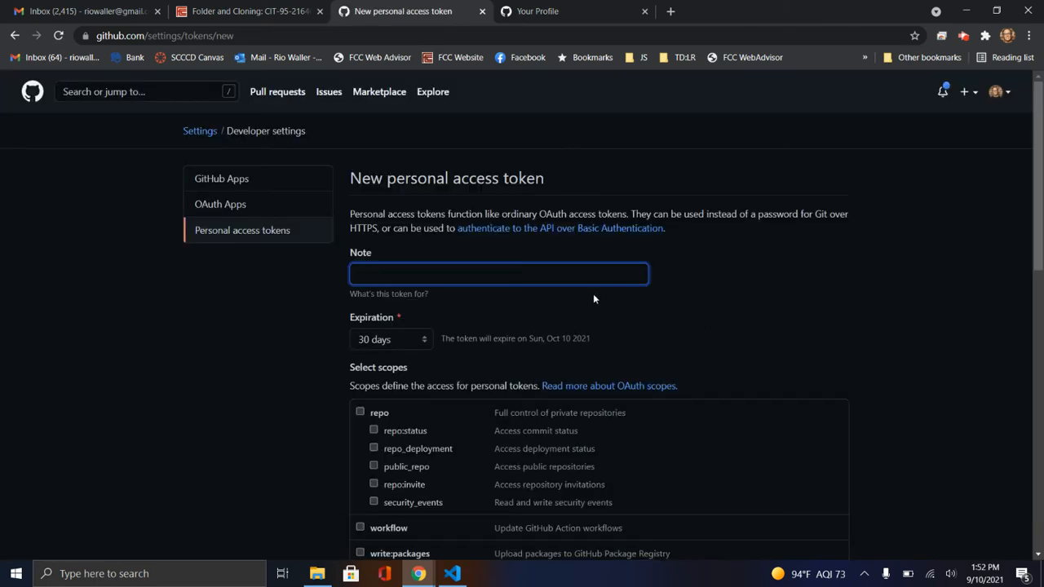
Enter "Remove Later - Windows Demo" as the note for the new token
type("Remove Later")
left_click(594, 299)
scroll(593, 298, "down", 5)
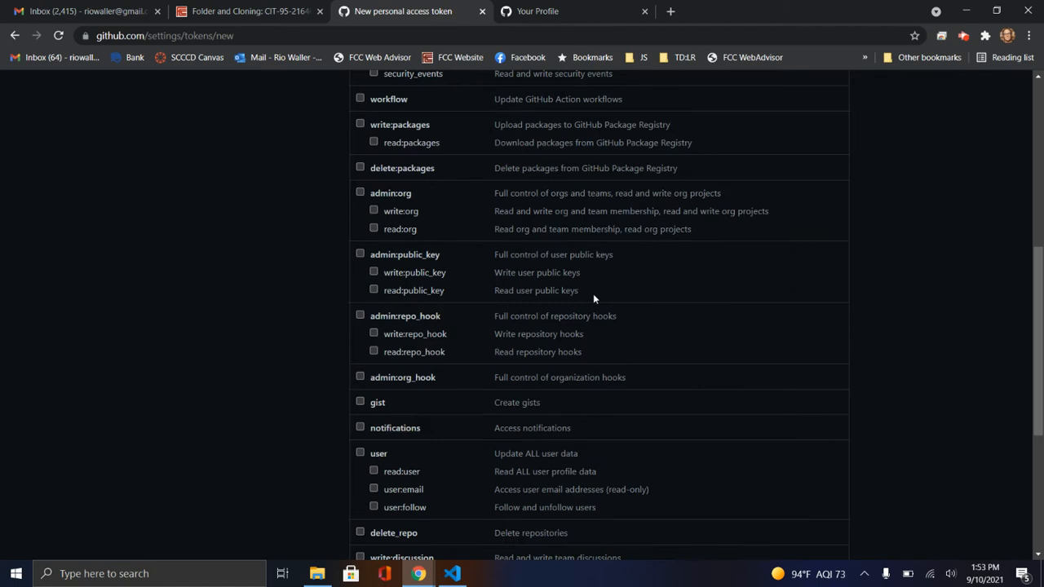
scroll(593, 293, "up", 5)
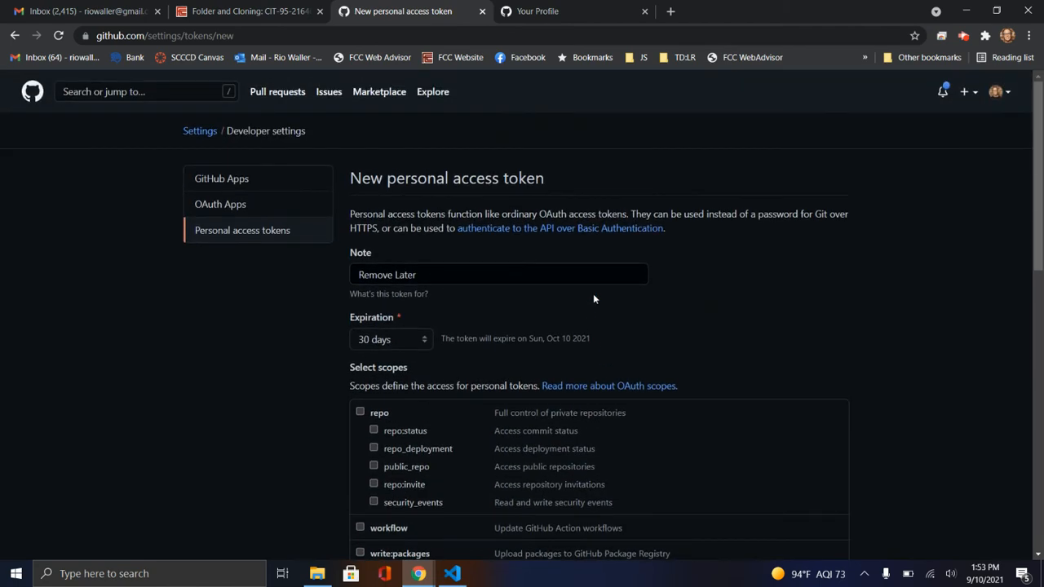
left_click(505, 274)
type("- W")
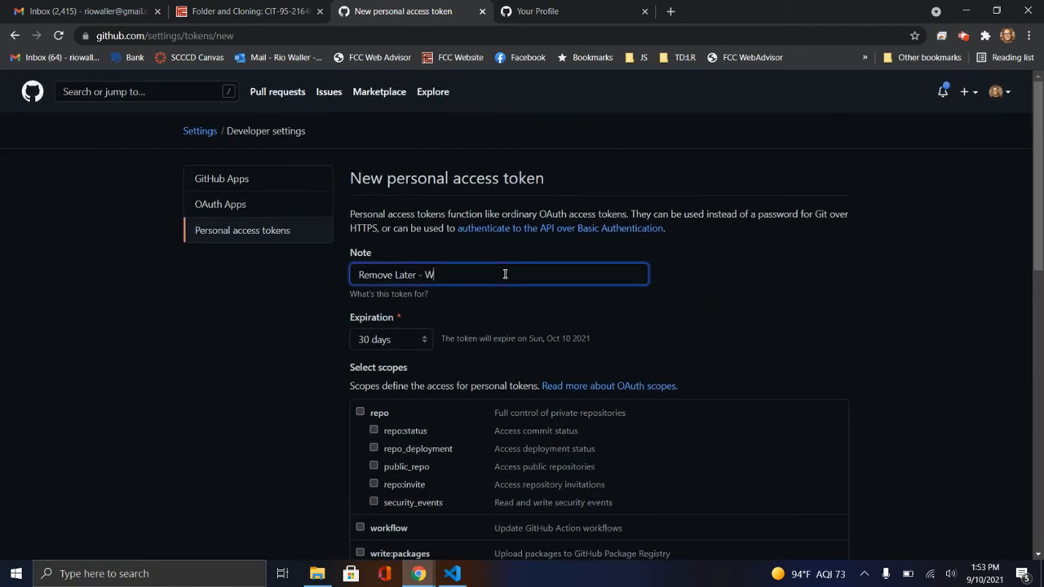
type("indows")
type("Demo")
left_click_drag(527, 275, 352, 275)
Set a custom expiration date of 12/27/2021 for the new token and grant it the full repo scope
scroll(220, 326, "down", 3)
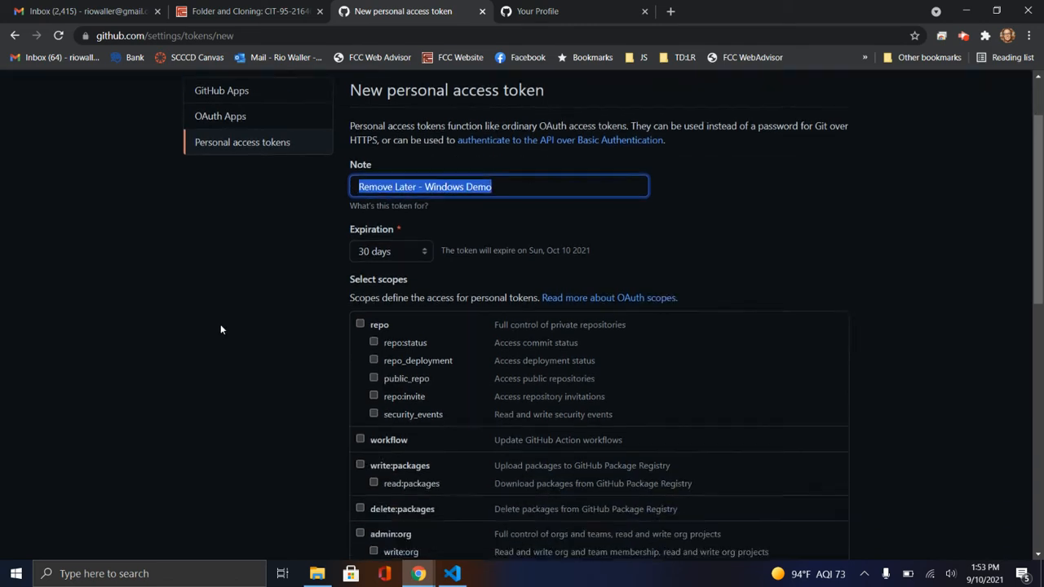
scroll(224, 323, "up", 3)
left_click(394, 340)
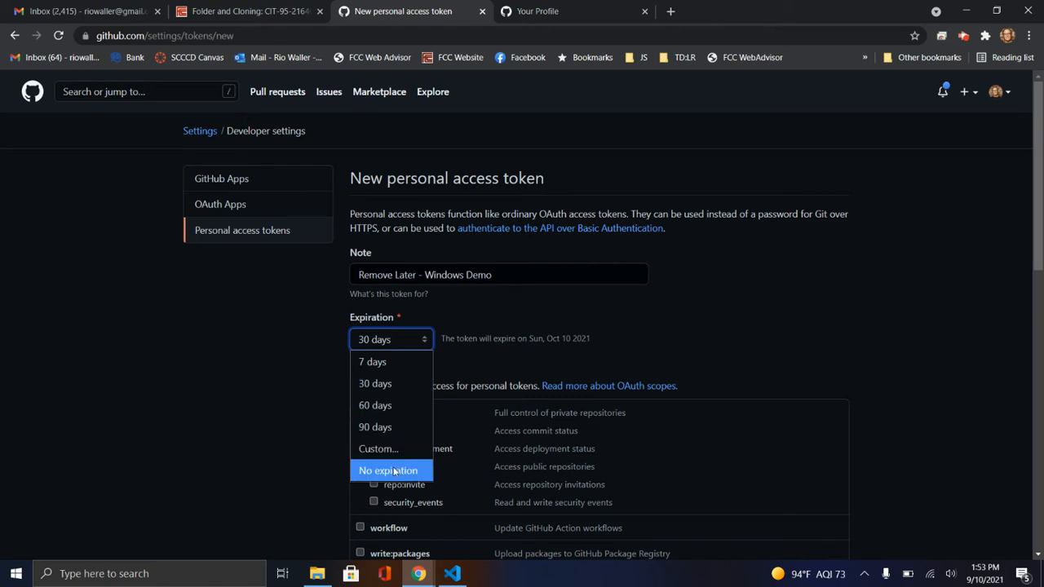
left_click(376, 449)
left_click(493, 339)
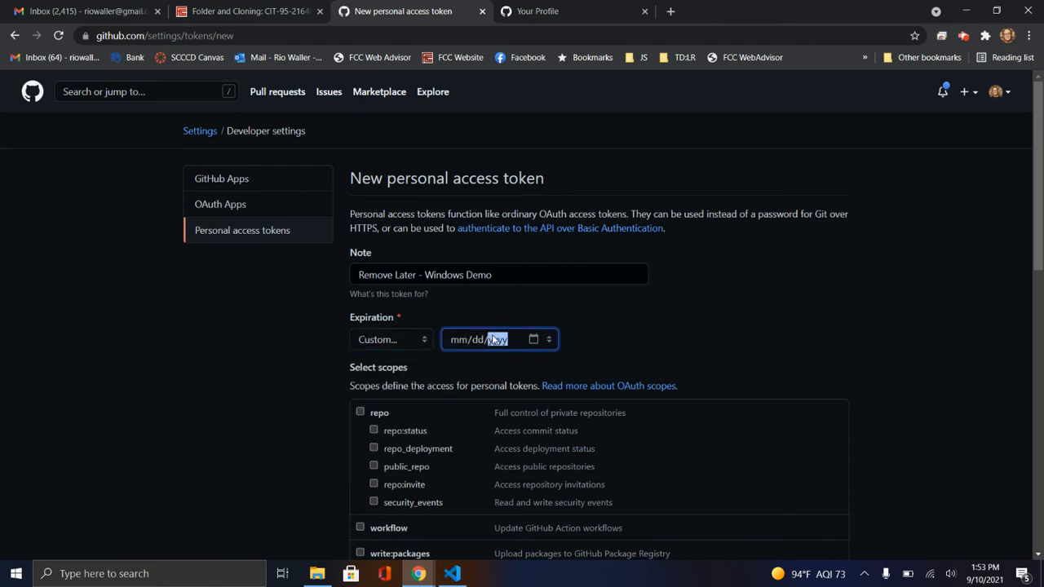
left_click(472, 360)
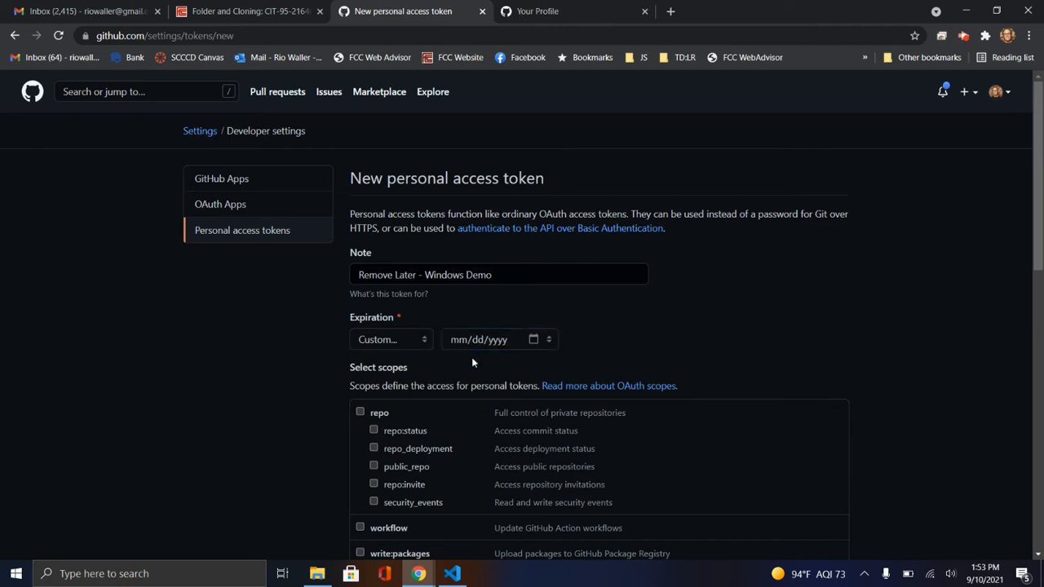
left_click(534, 339)
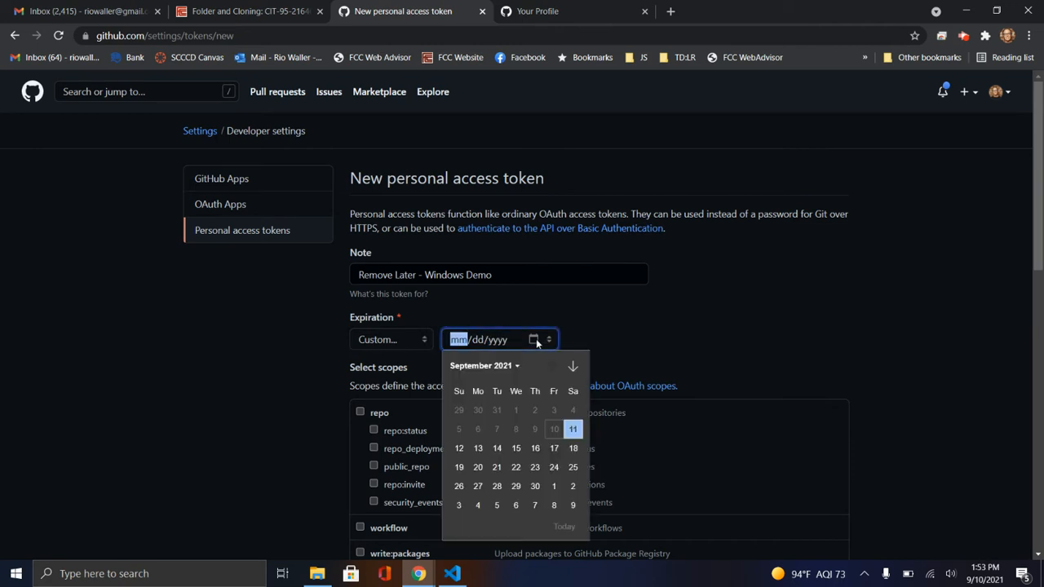
left_click(575, 366)
left_click(574, 366)
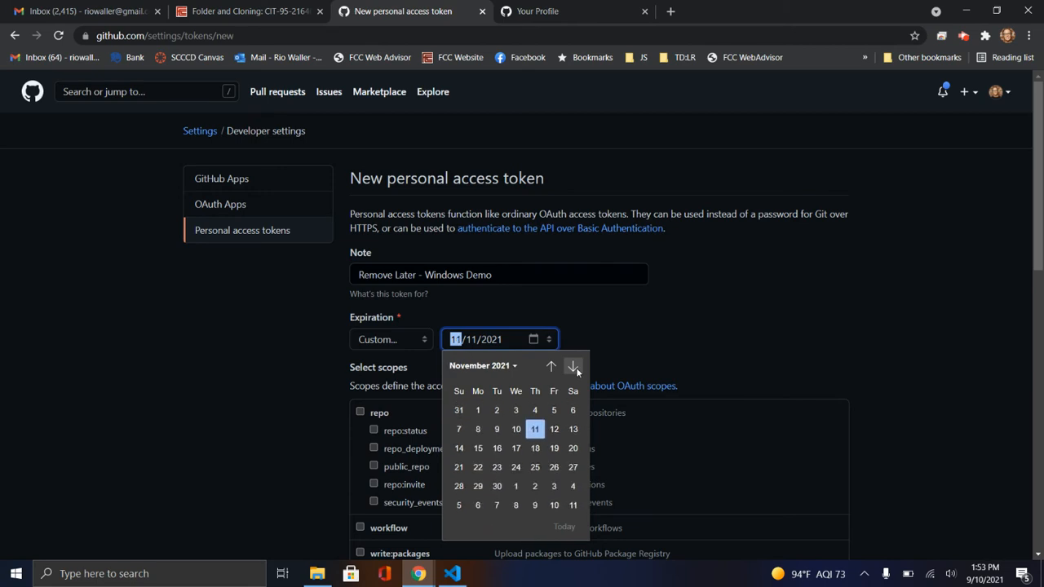
left_click(574, 366)
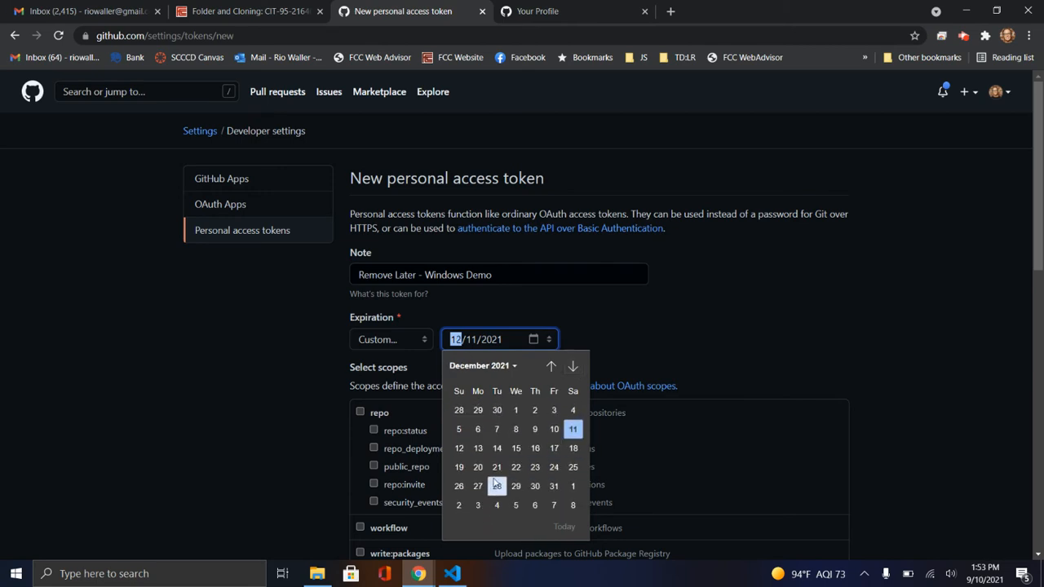
left_click(478, 487)
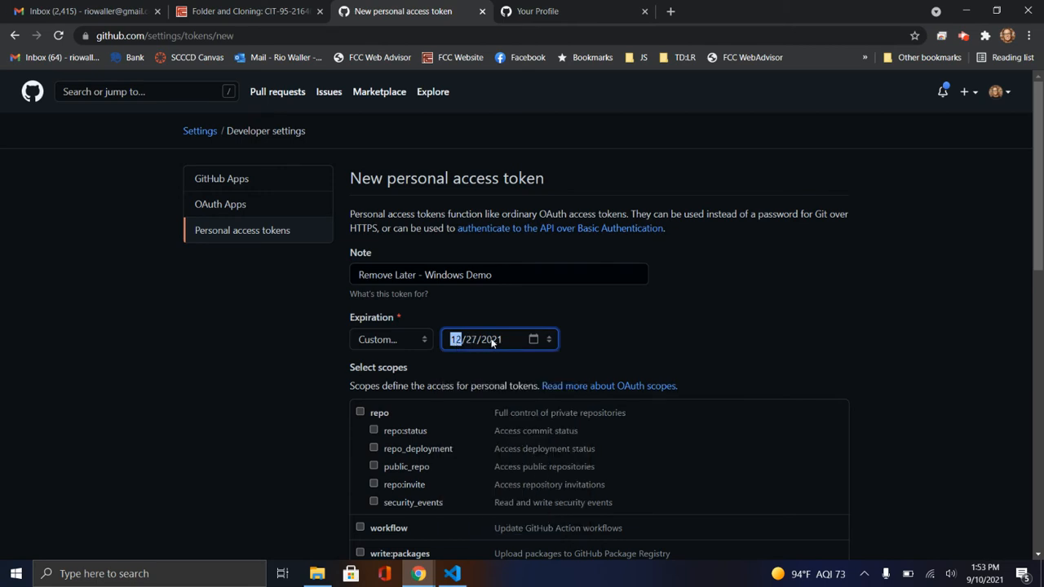
left_click(360, 413)
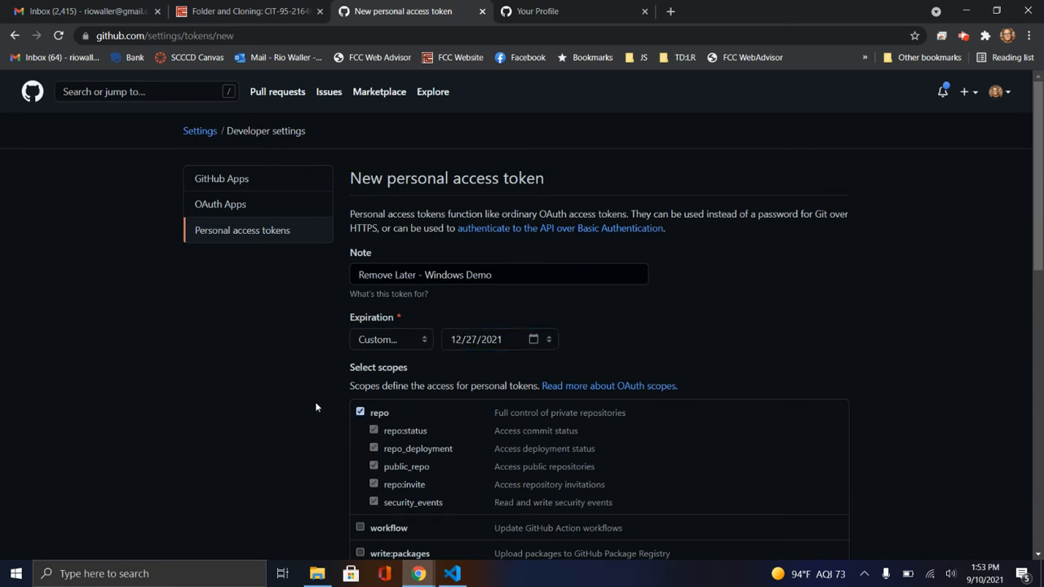
Review the available token scopes and the expiration choices on the new personal access token form
scroll(322, 399, "down", 3)
scroll(322, 399, "up", 2)
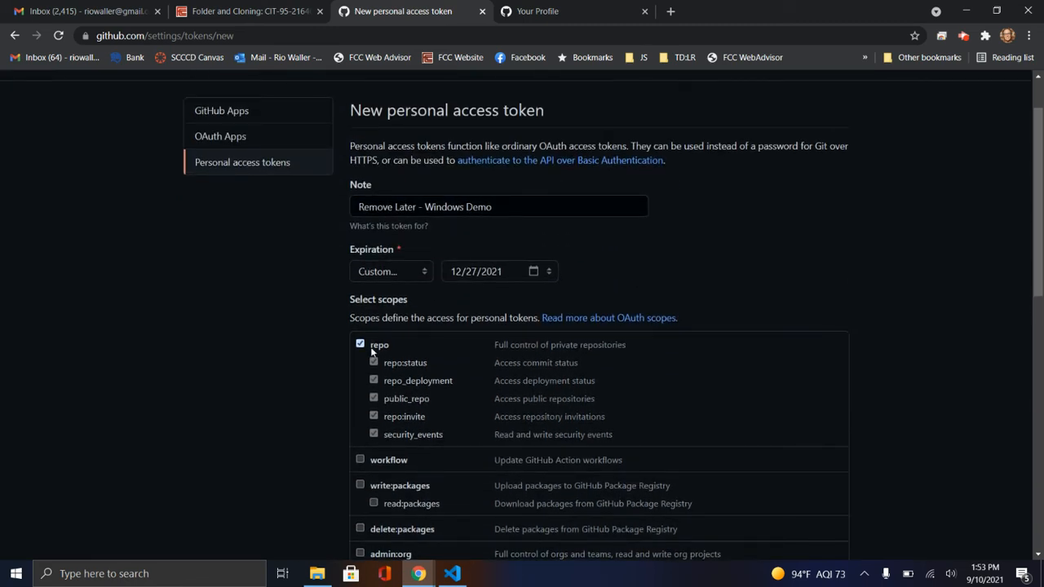
scroll(410, 408, "down", 1)
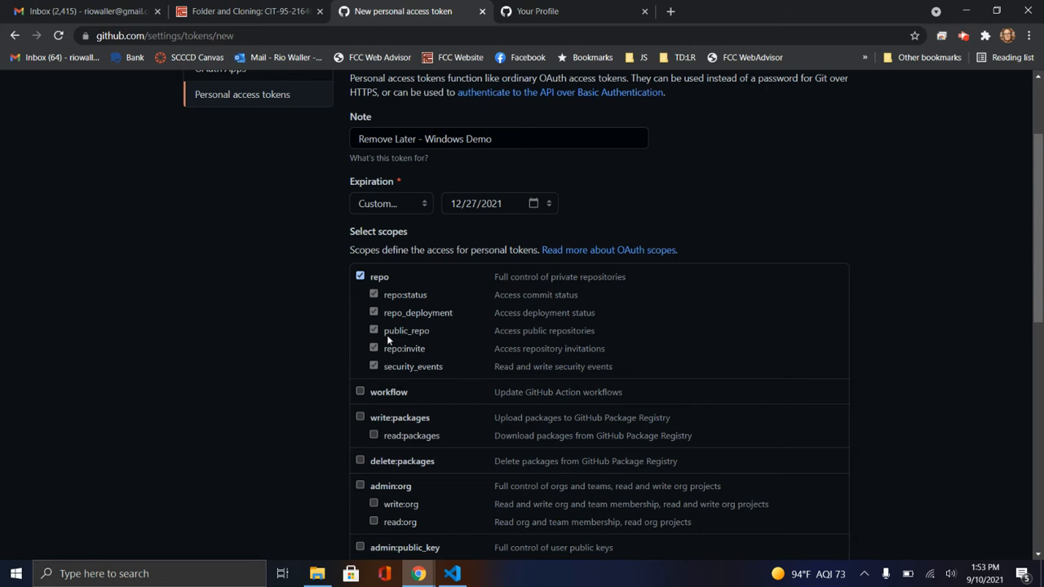
scroll(768, 377, "down", 2)
scroll(767, 376, "up", 4)
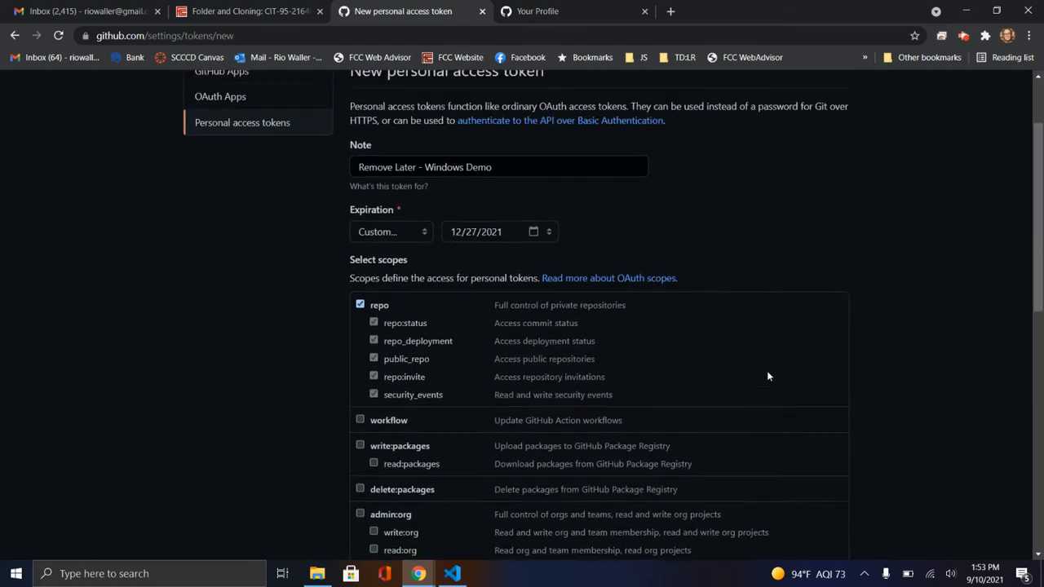
scroll(768, 376, "down", 7)
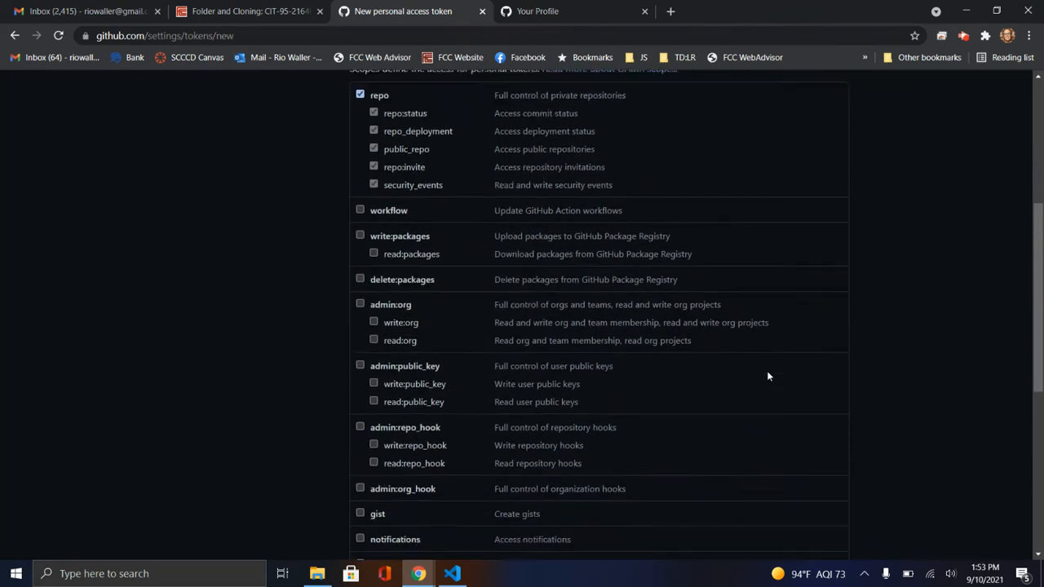
scroll(767, 376, "down", 3)
scroll(768, 376, "up", 4)
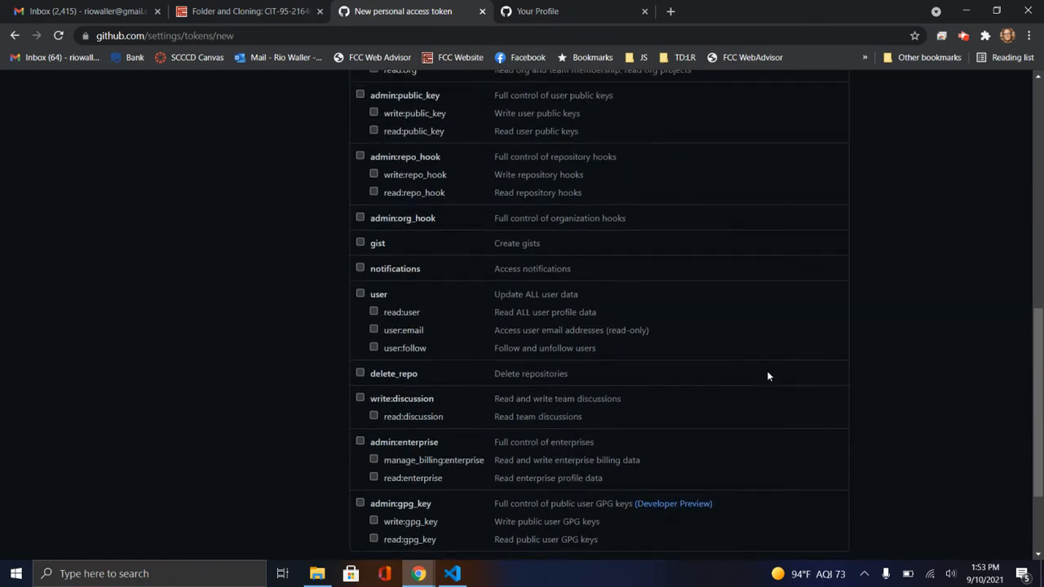
scroll(768, 376, "down", 4)
scroll(768, 376, "up", 10)
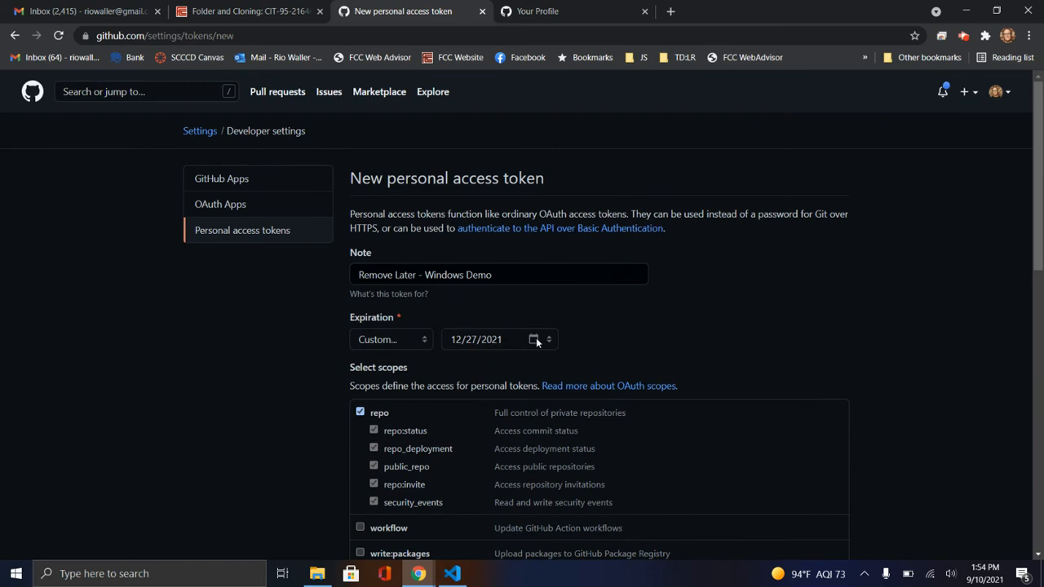
left_click(423, 342)
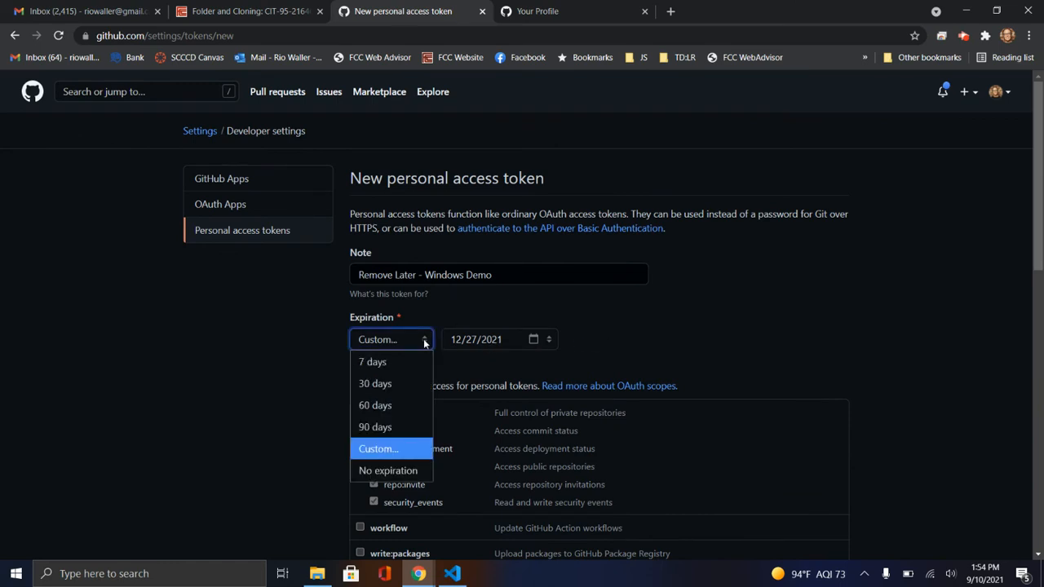
left_click(256, 375)
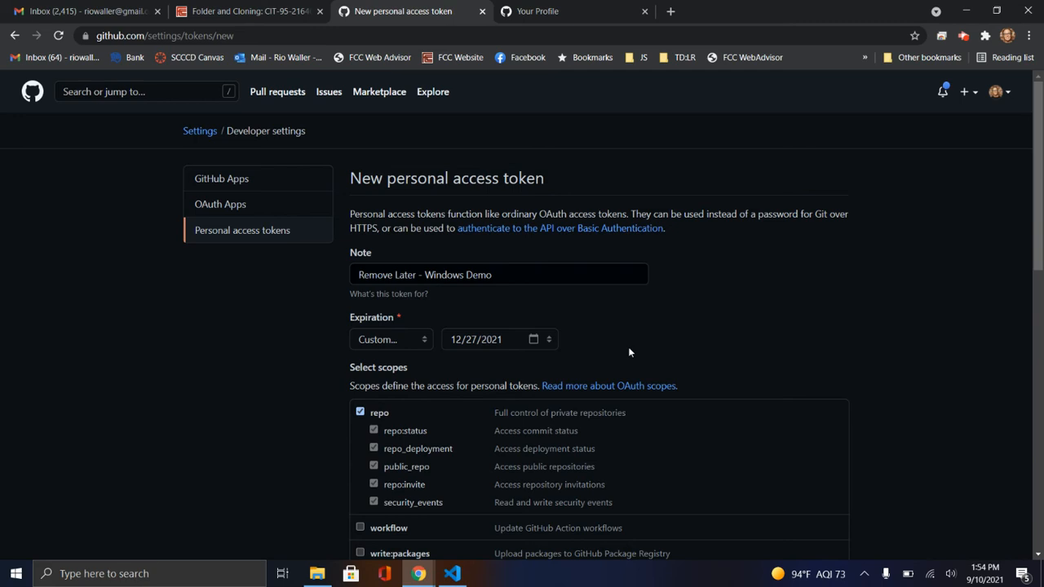
Generate the personal access token and copy its value
scroll(628, 346, "down", 1)
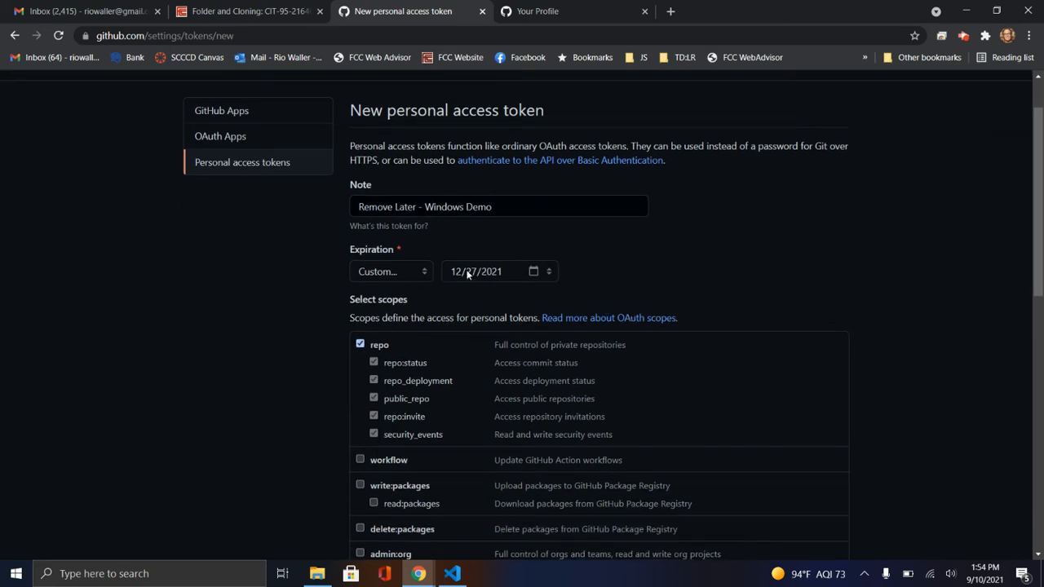
scroll(704, 295, "down", 3)
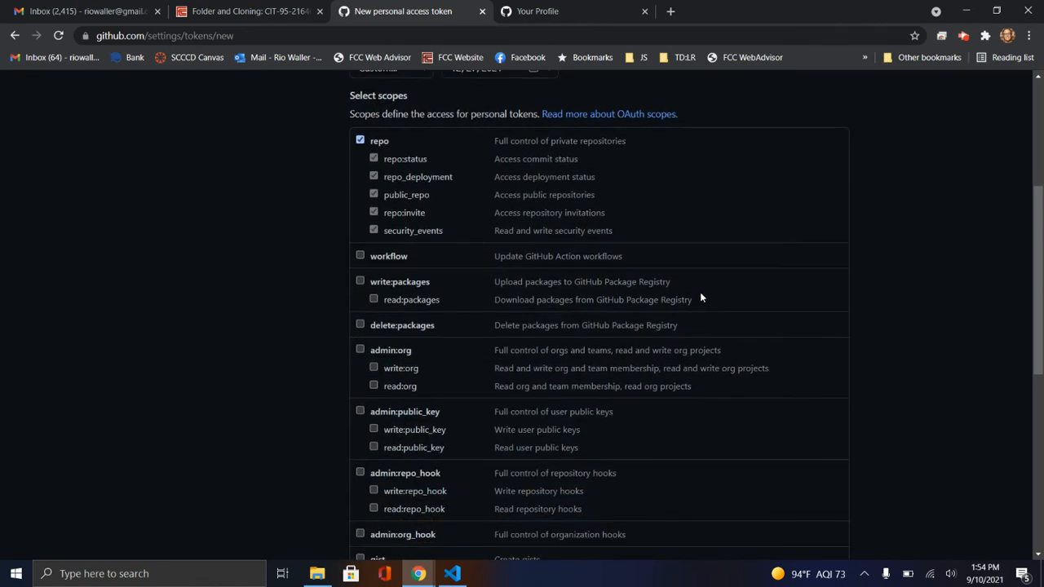
scroll(700, 298, "up", 2)
scroll(700, 297, "down", 2)
scroll(475, 302, "down", 5)
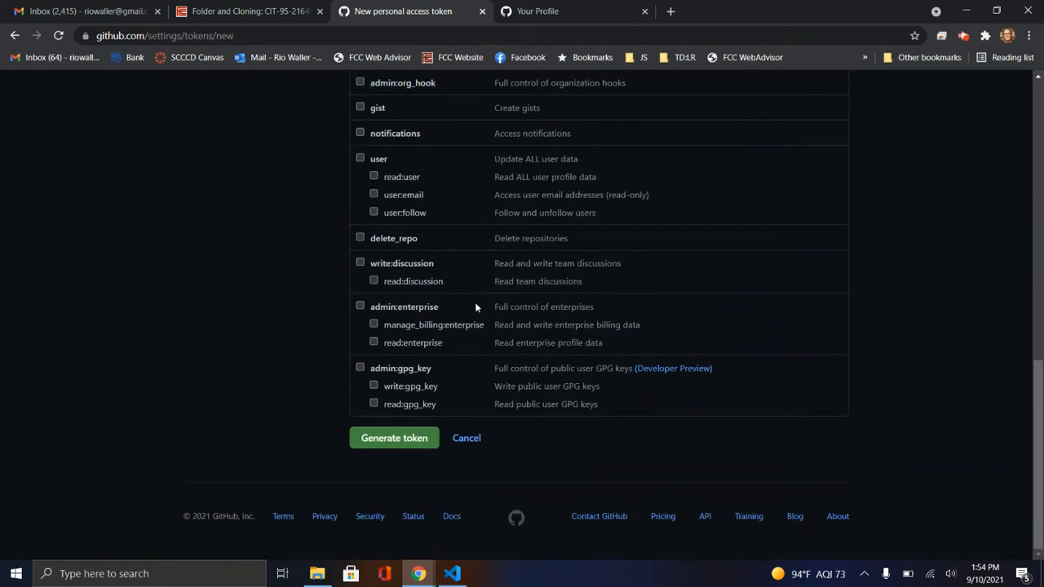
left_click(395, 439)
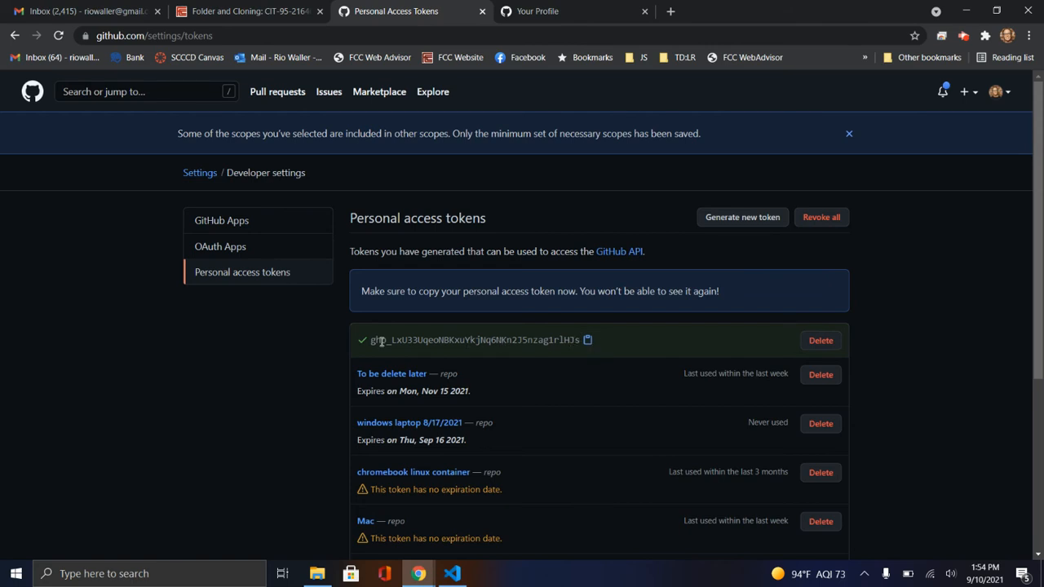
left_click(587, 341)
Switch to Visual Studio Code, run the prepared git clone command and dismiss both GitHub sign-in dialogs
left_click(452, 574)
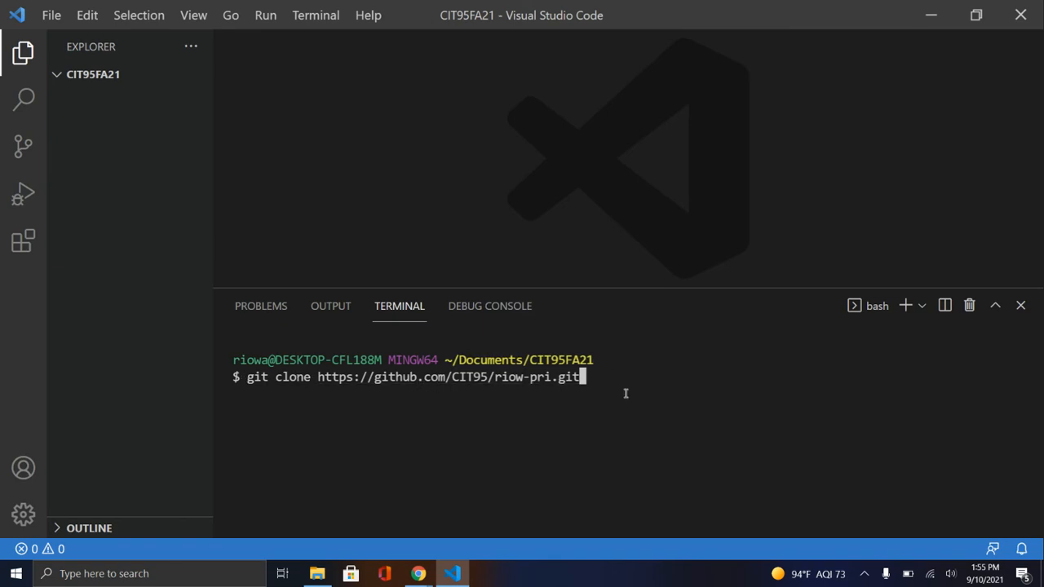
key("Return")
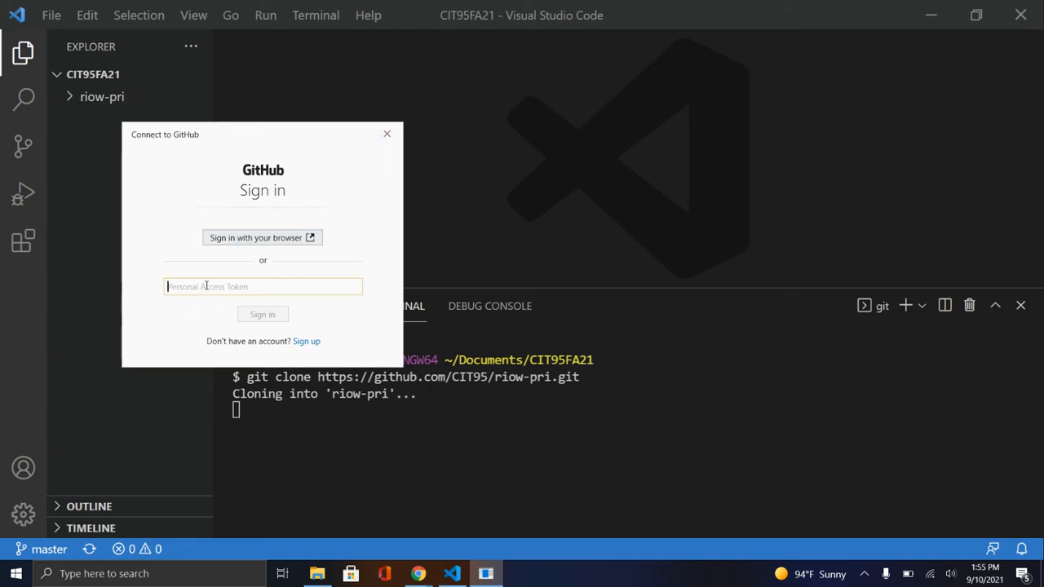
left_click(387, 136)
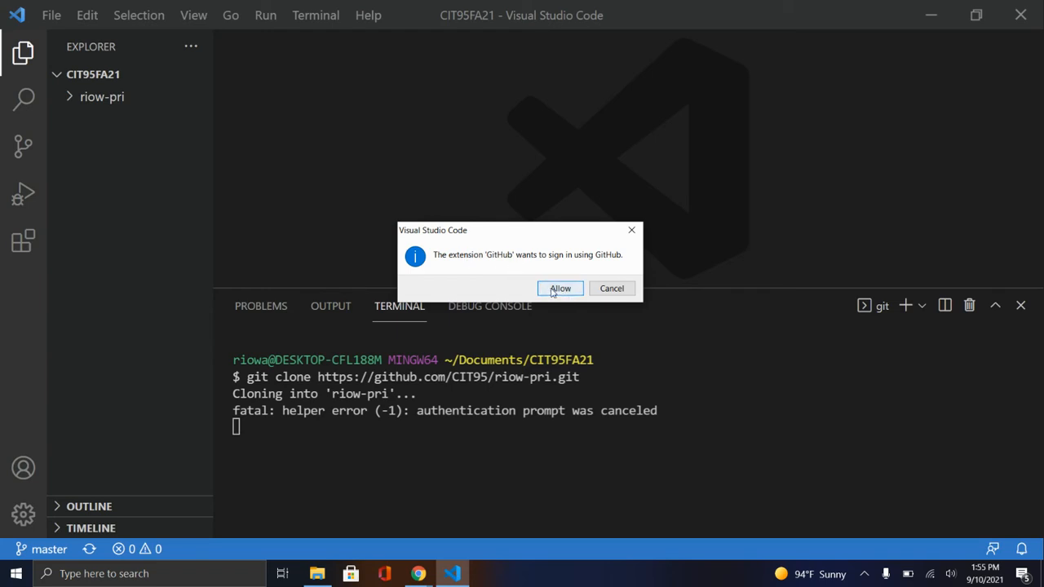
left_click(608, 289)
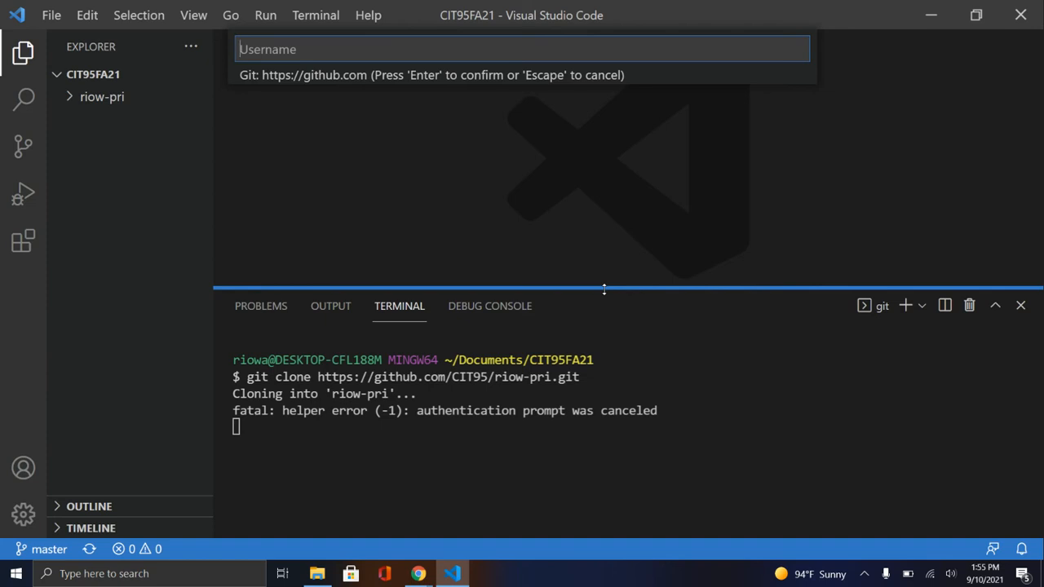
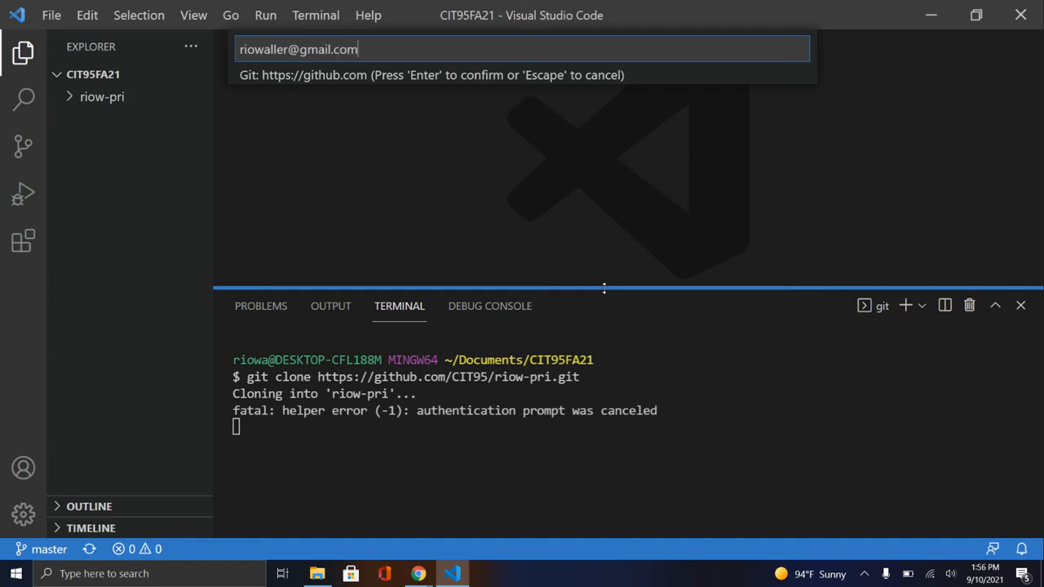
Authenticate the clone with the account e-mail as the username and the copied personal access token as the password
key("Return")
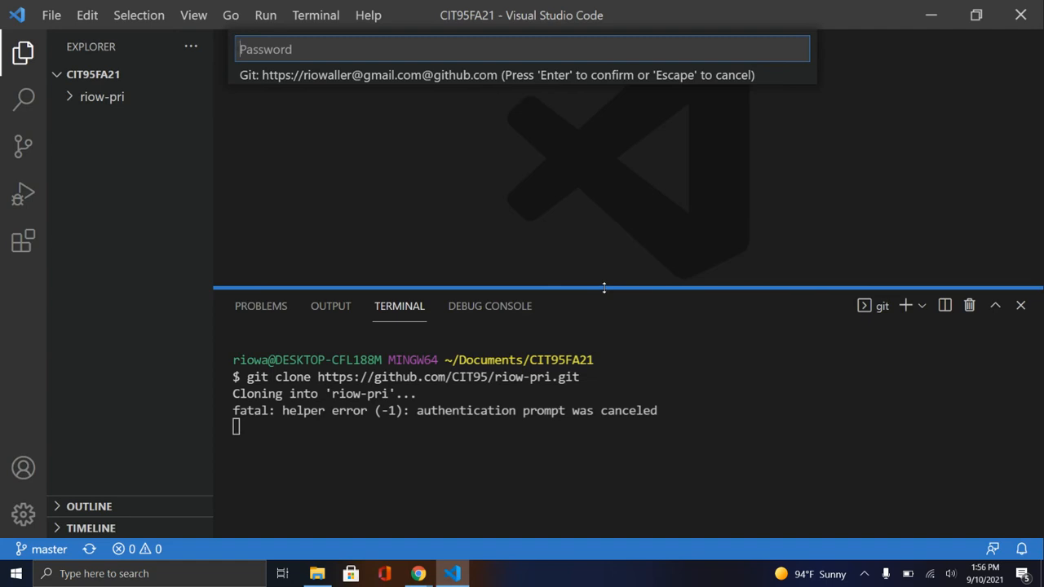
key("ctrl+v")
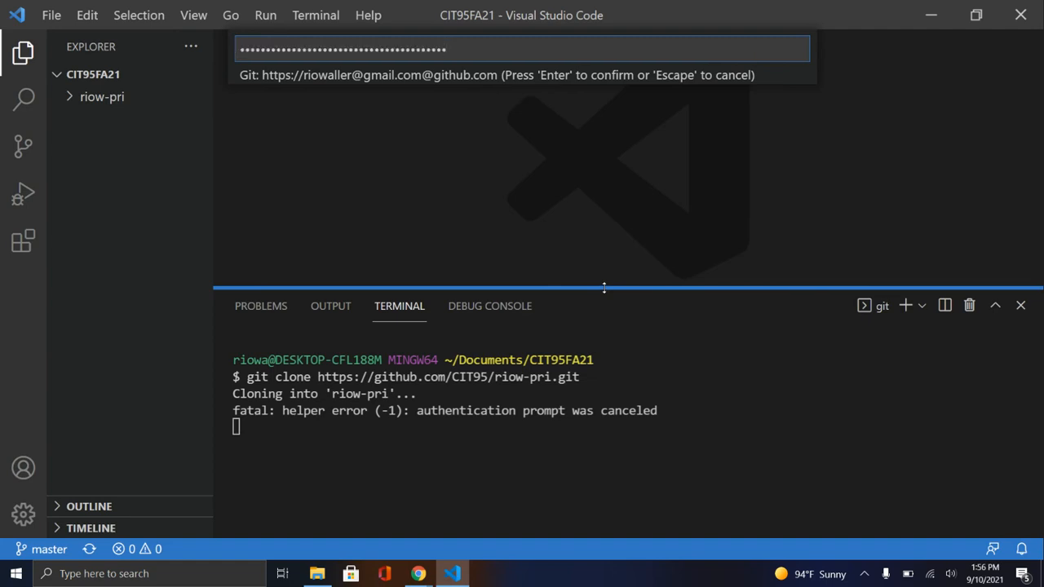
key("Return")
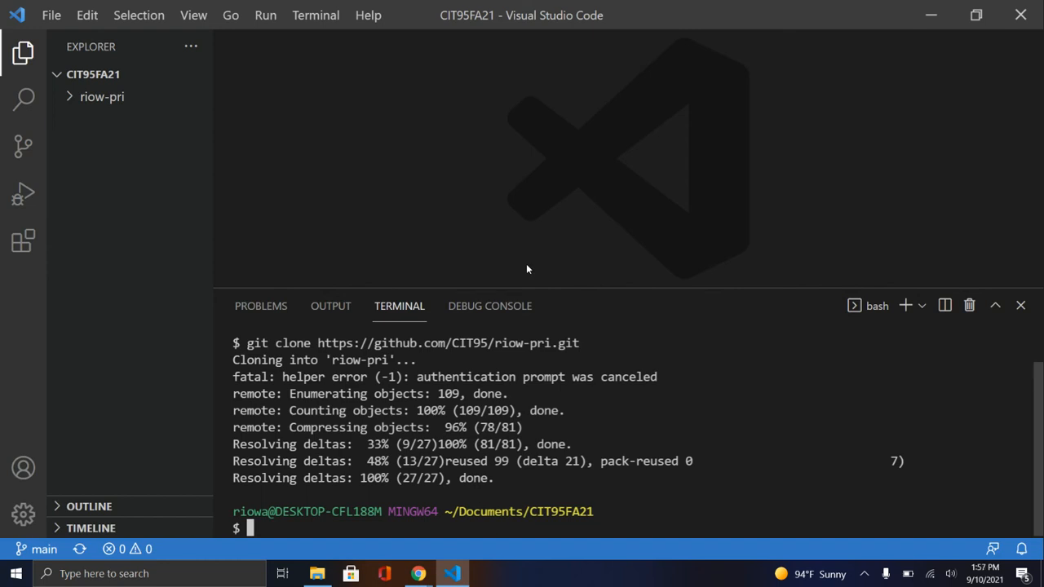
In Chrome, copy the HTTPS clone URL of the CIT95/riow-pub repository and return to Visual Studio Code
key("alt+Tab")
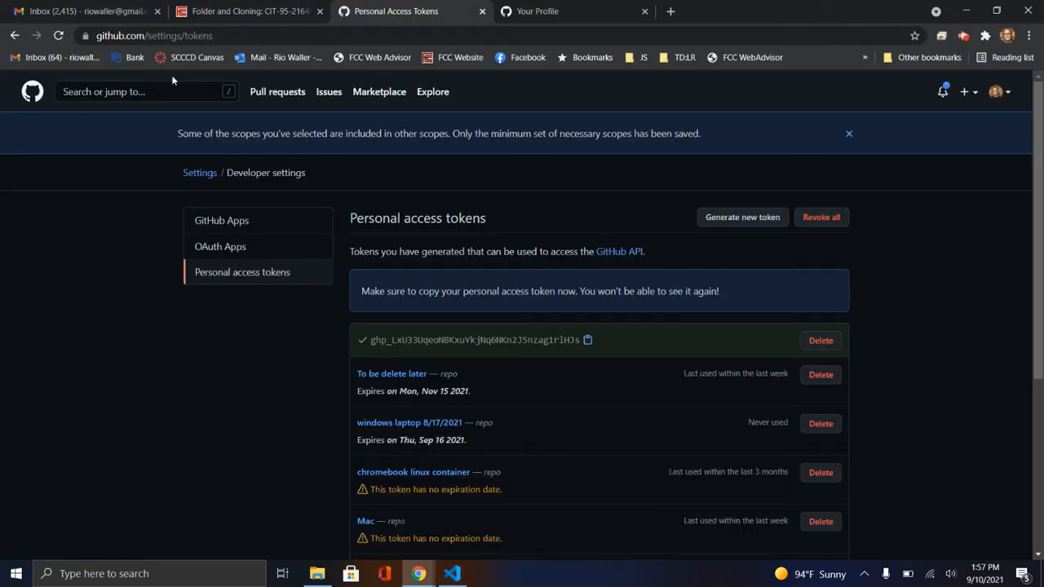
left_click(30, 95)
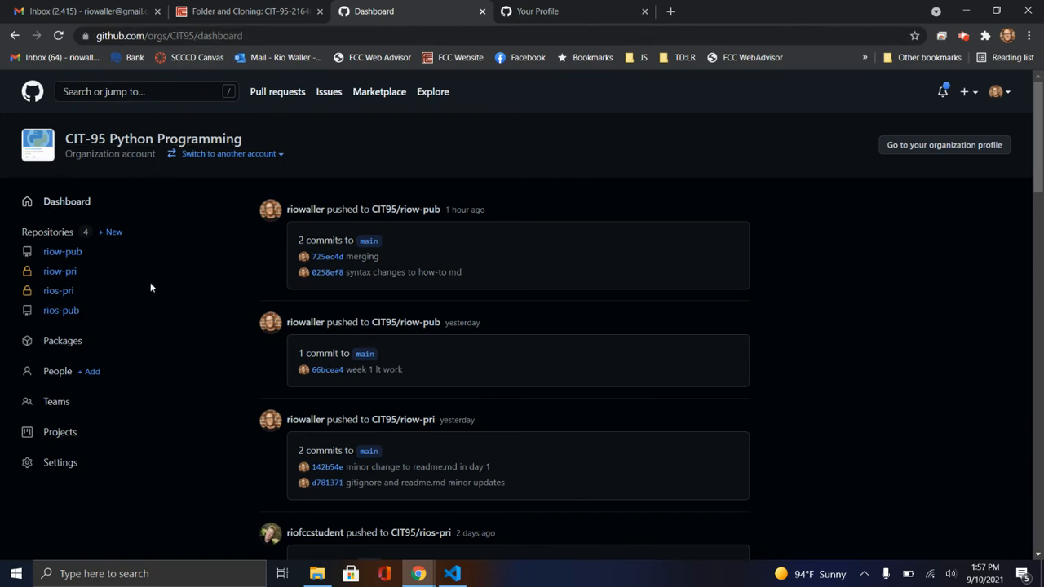
left_click(60, 254)
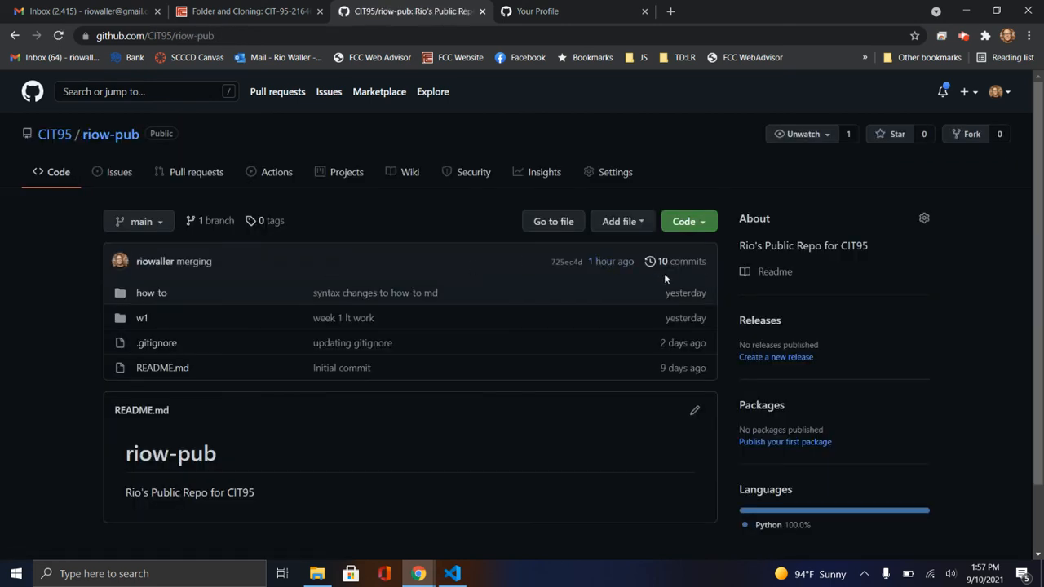
left_click(692, 226)
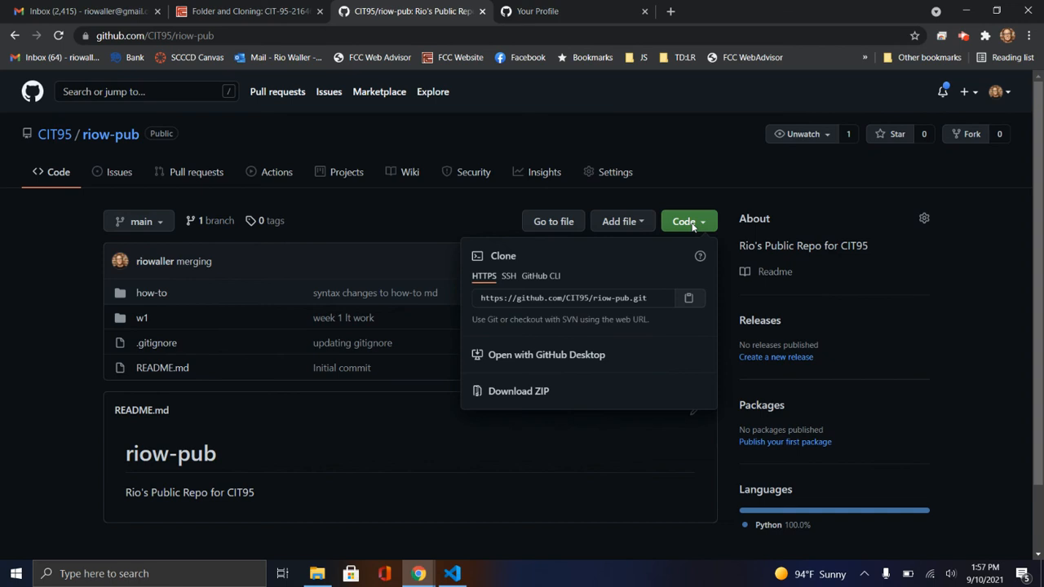
left_click(690, 301)
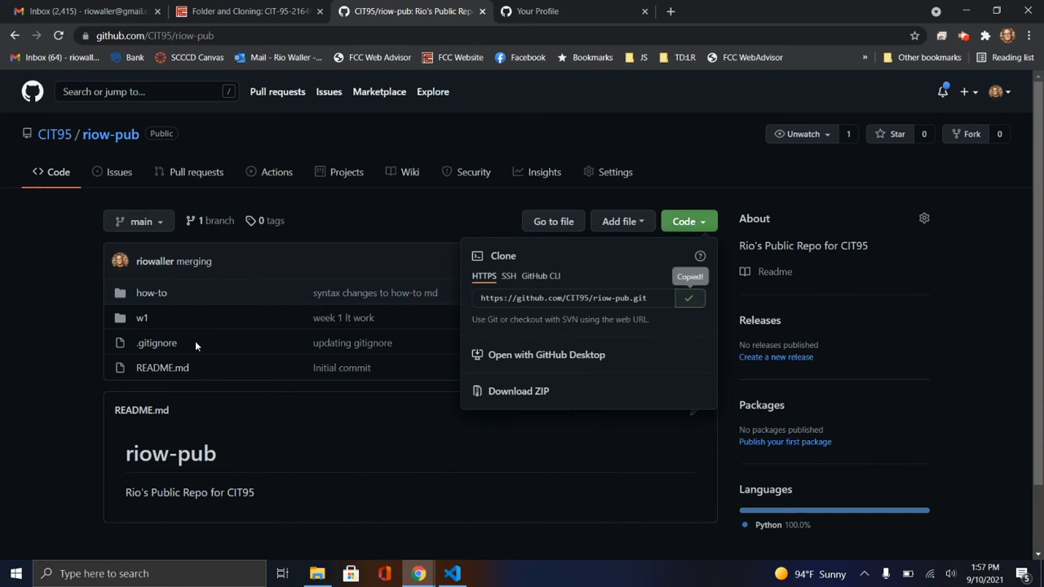
left_click(447, 576)
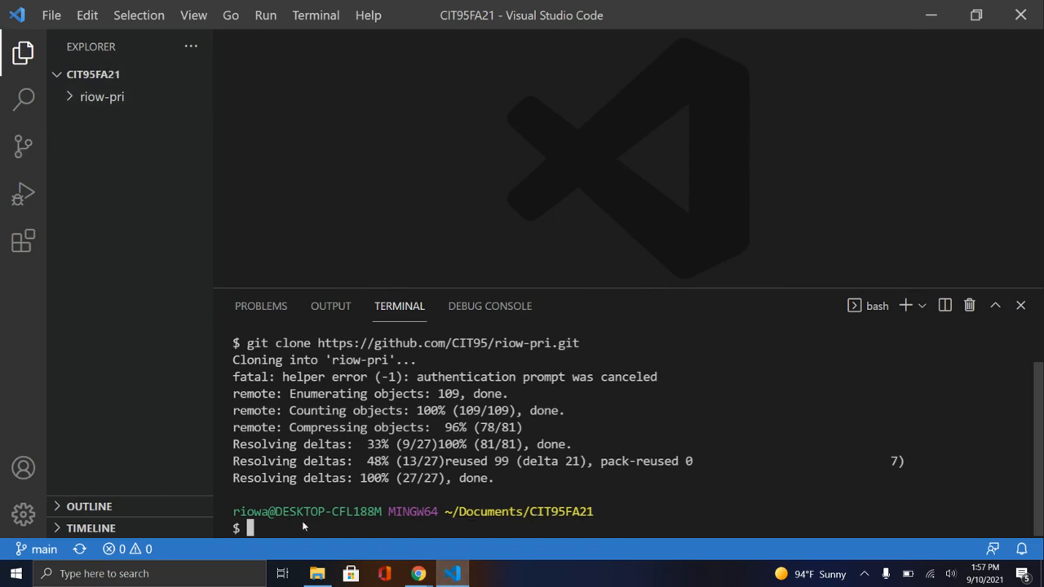
Abandon the line holding only the repository URL and open a second bash terminal in the CIT95FA21 folder
key("ctrl+v")
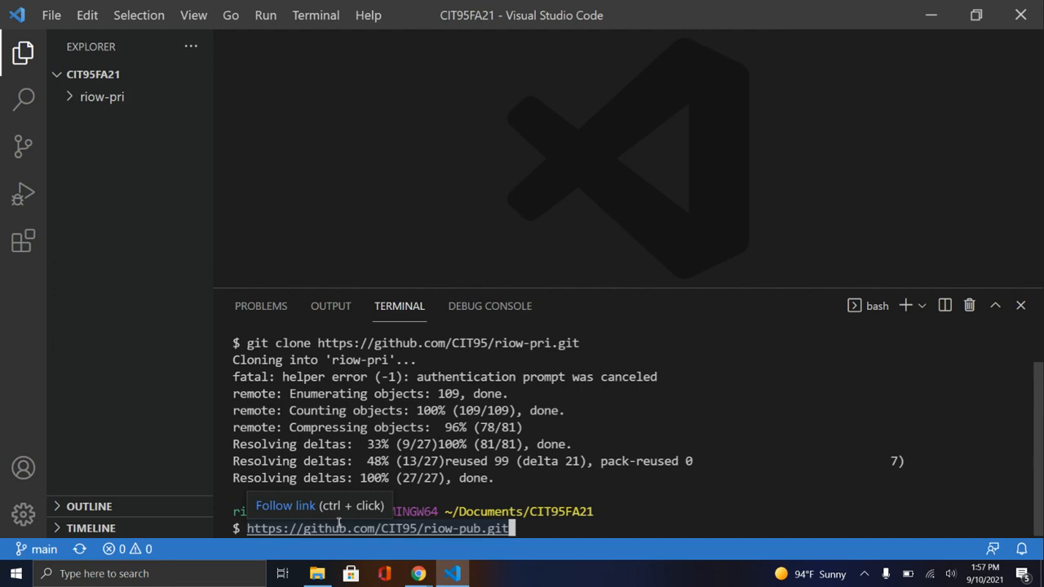
left_click(1021, 307)
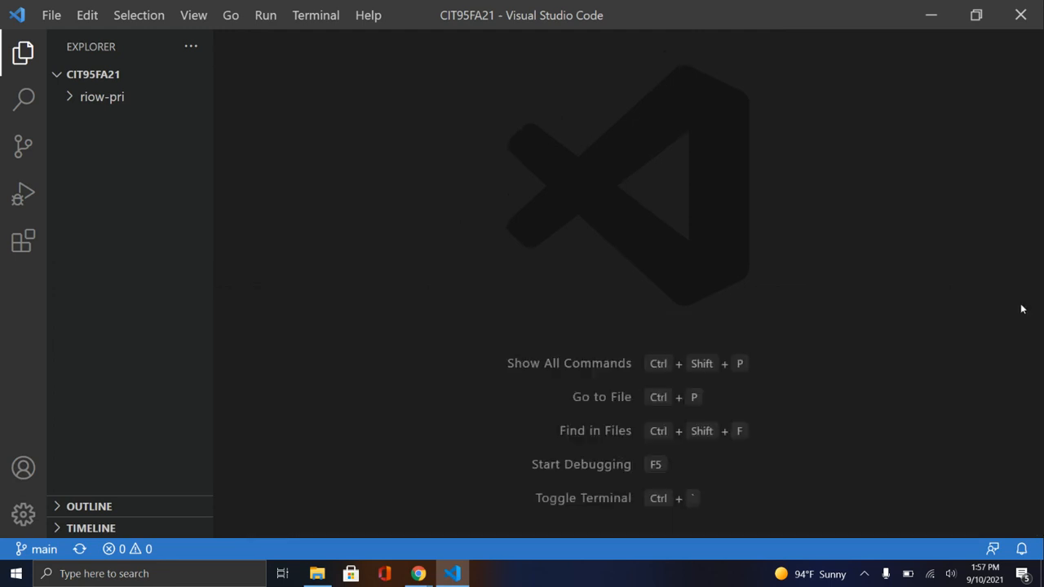
left_click(301, 20)
left_click(315, 48)
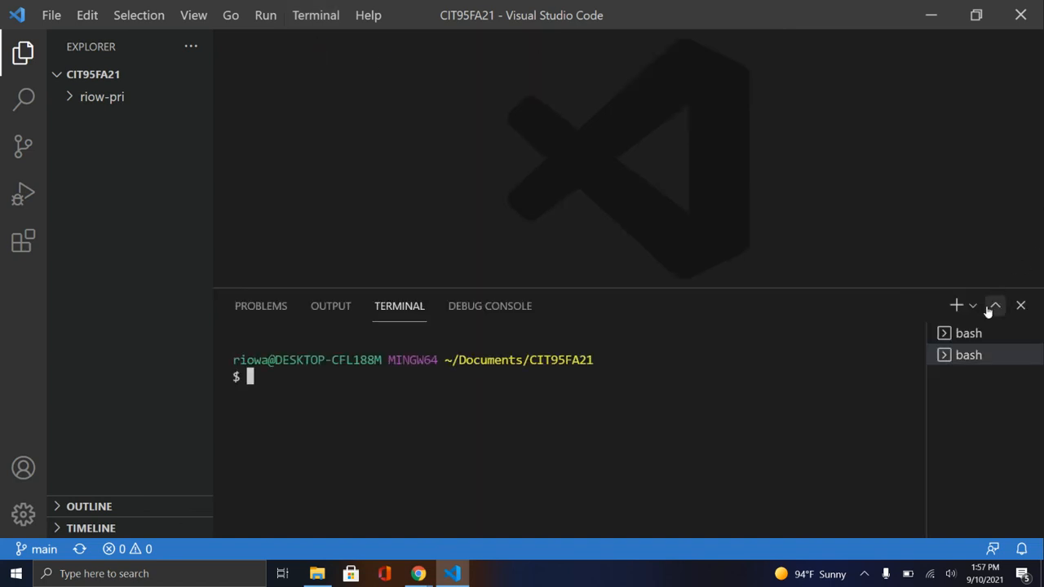
left_click(979, 333)
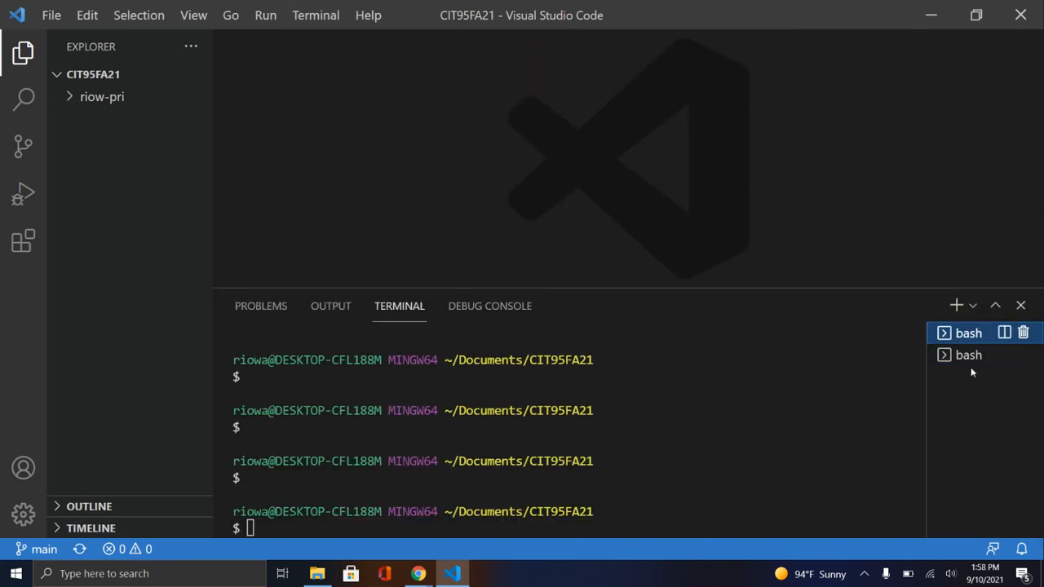
left_click(969, 356)
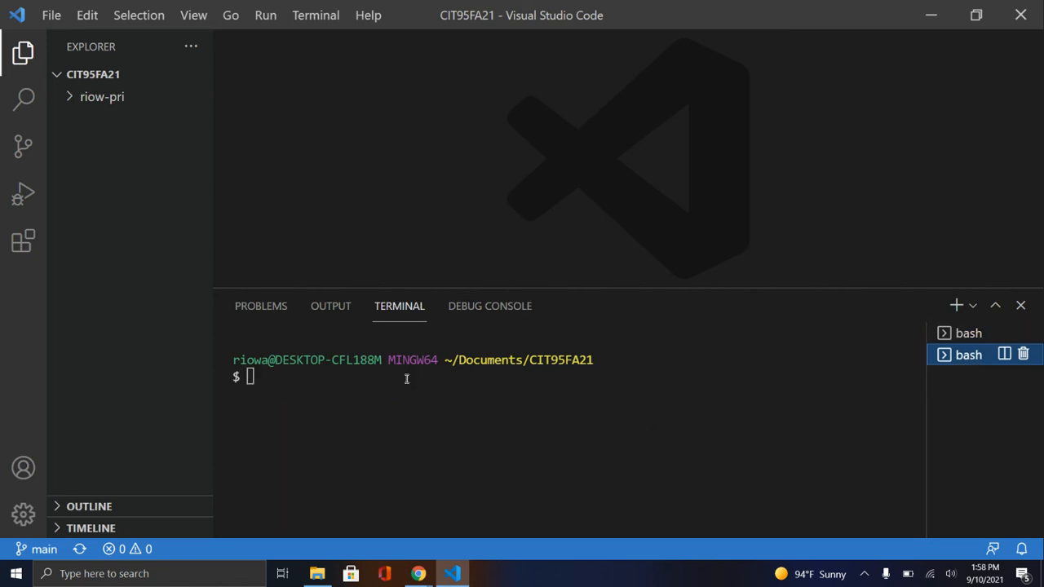
left_click(278, 371)
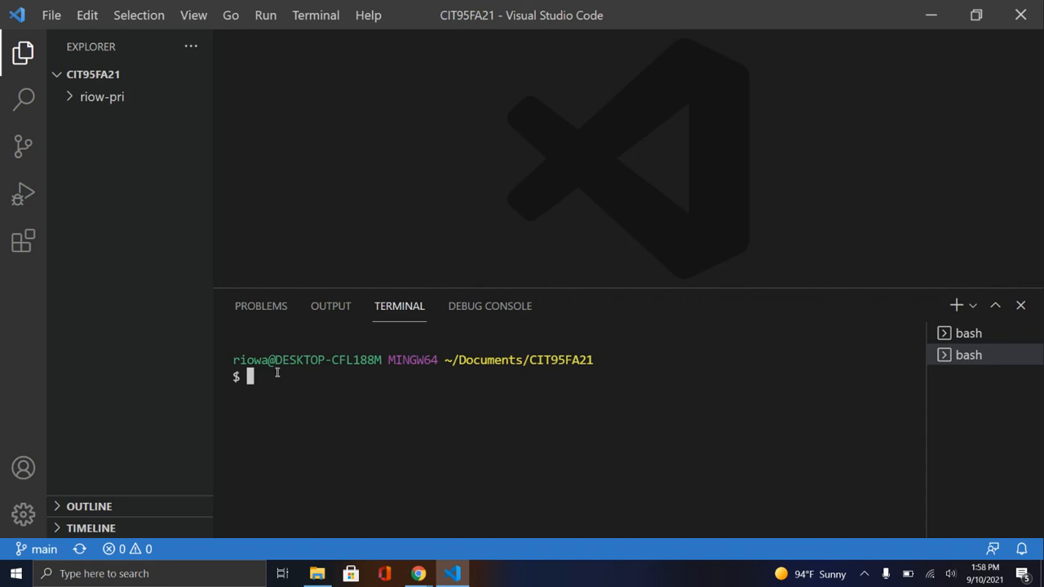
type("git clone")
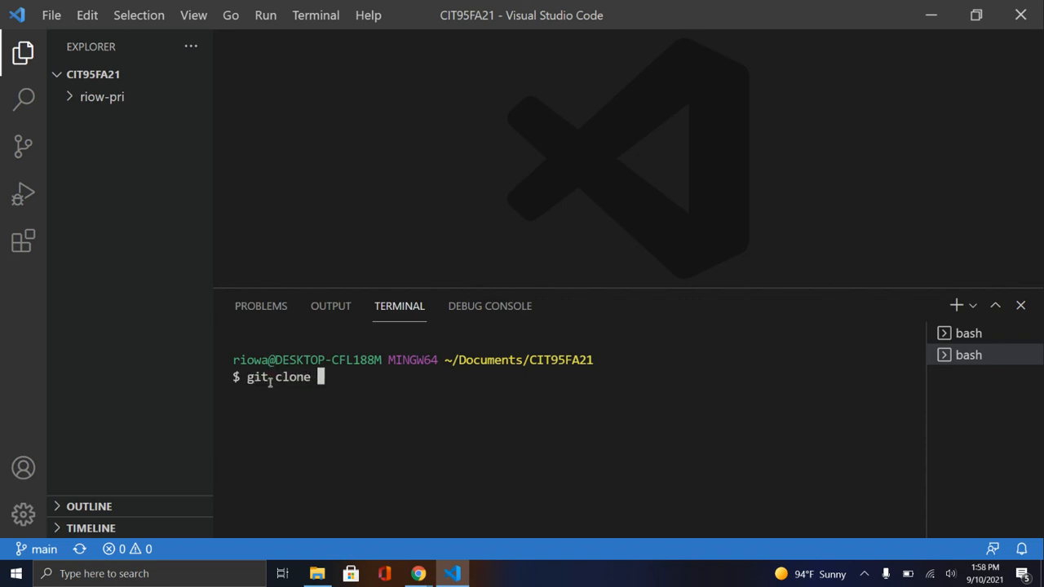
key("ctrl+v")
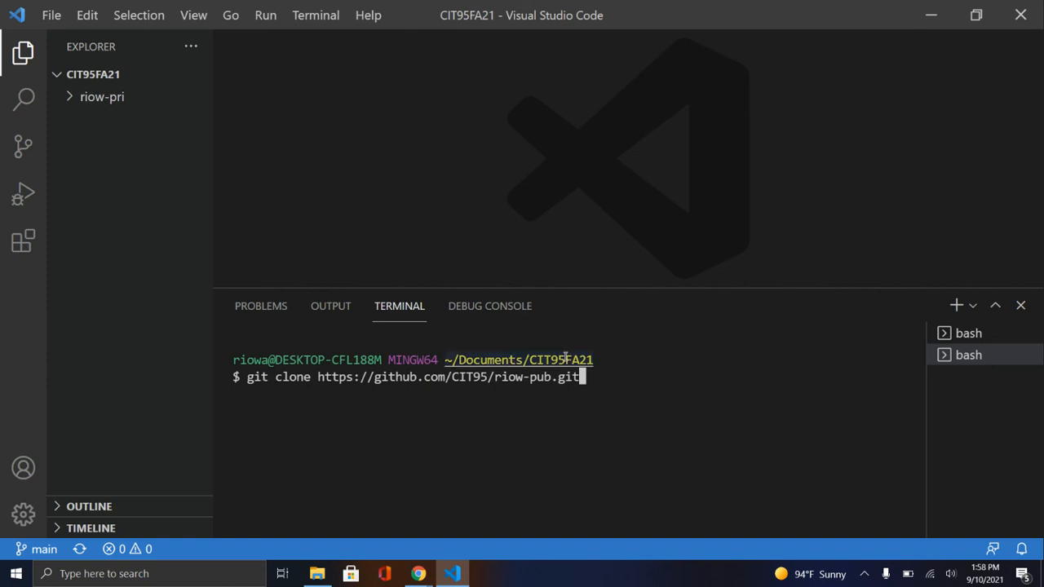
key("Return")
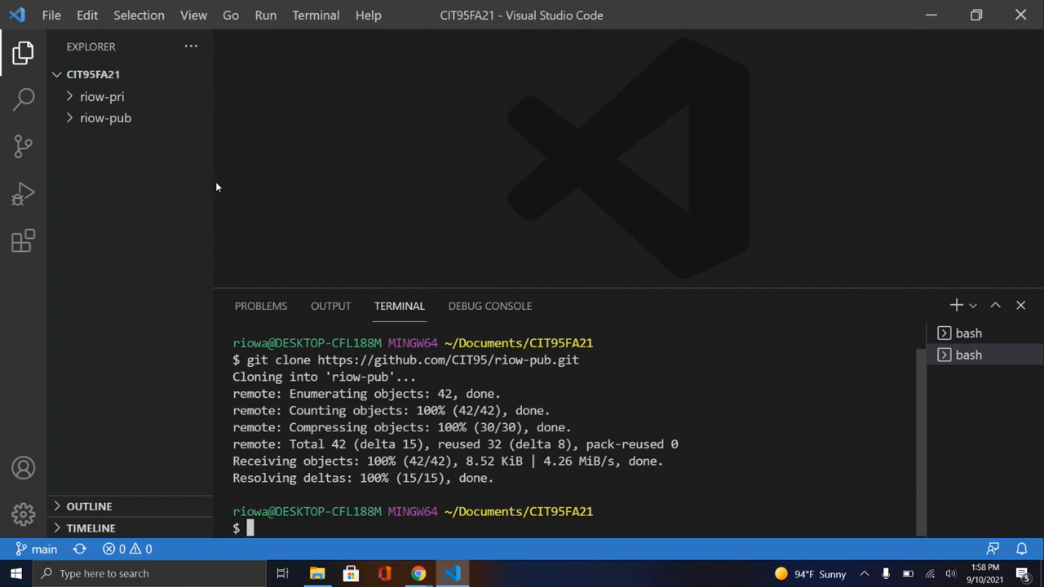
Widen the Explorer slightly and clear the terminal output, leaving an empty prompt
mouse_move(213, 180)
left_mouse_down()
mouse_move(278, 180)
mouse_move(223, 183)
left_mouse_up()
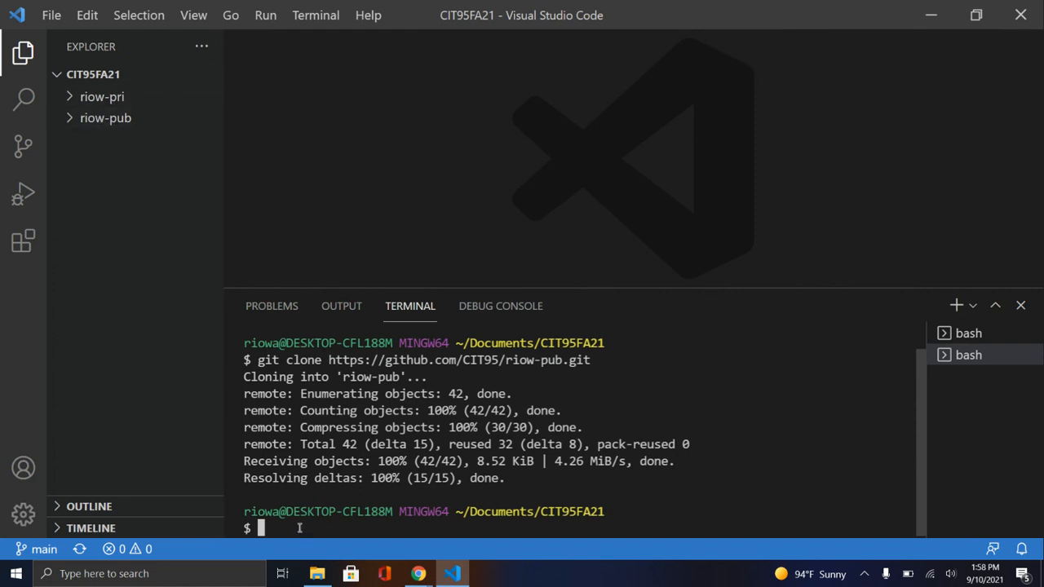
type("clear")
key("Return")
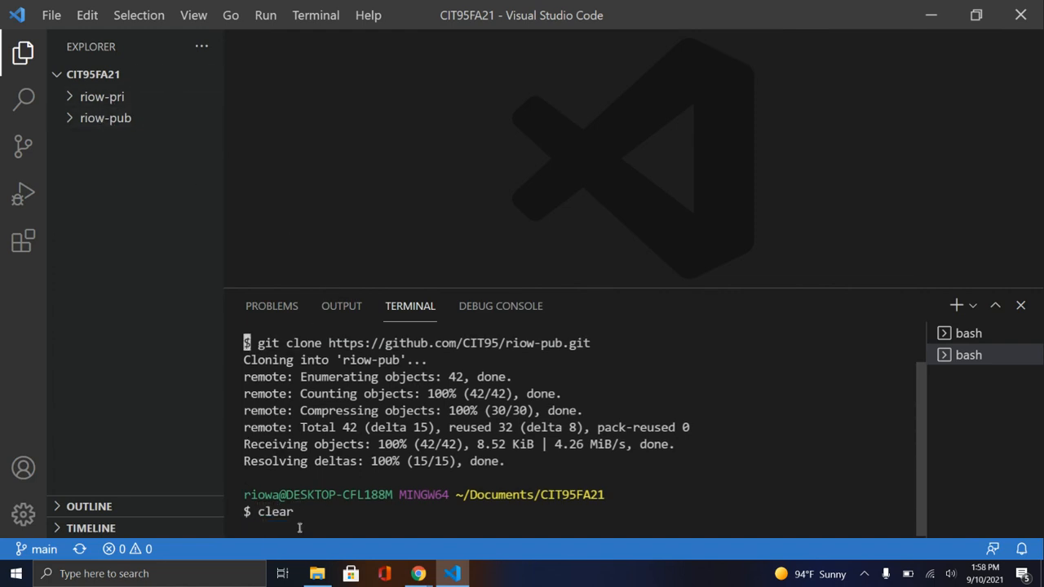
type("clea")
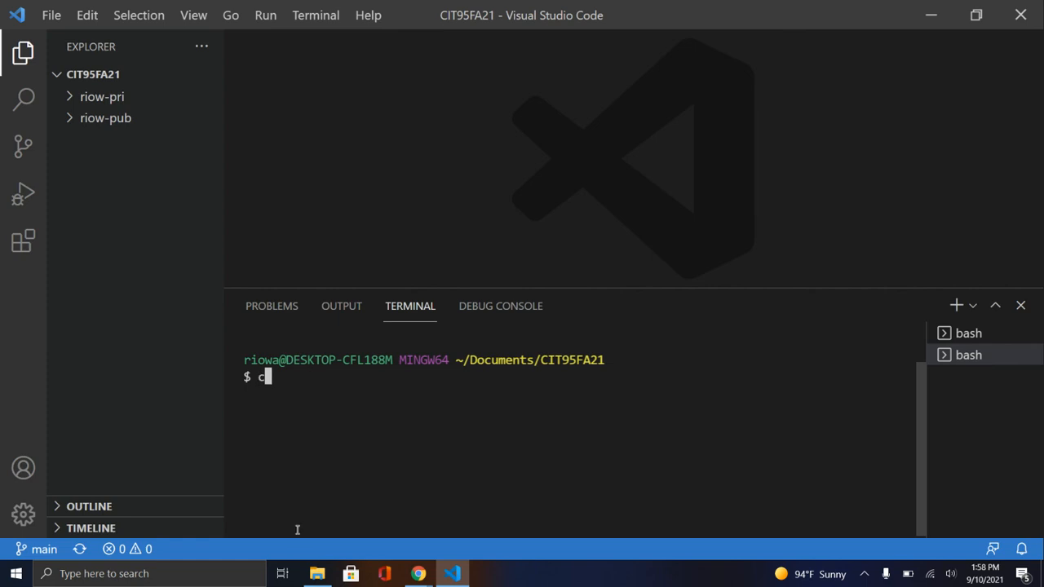
key("BackSpace")
key("BackSpace")
key("BackSpace")
key("BackSpace")
Expand riow-pri with its 100days folder and riow-pub with its w1 folder, and open main.py from w1
left_click(49, 17)
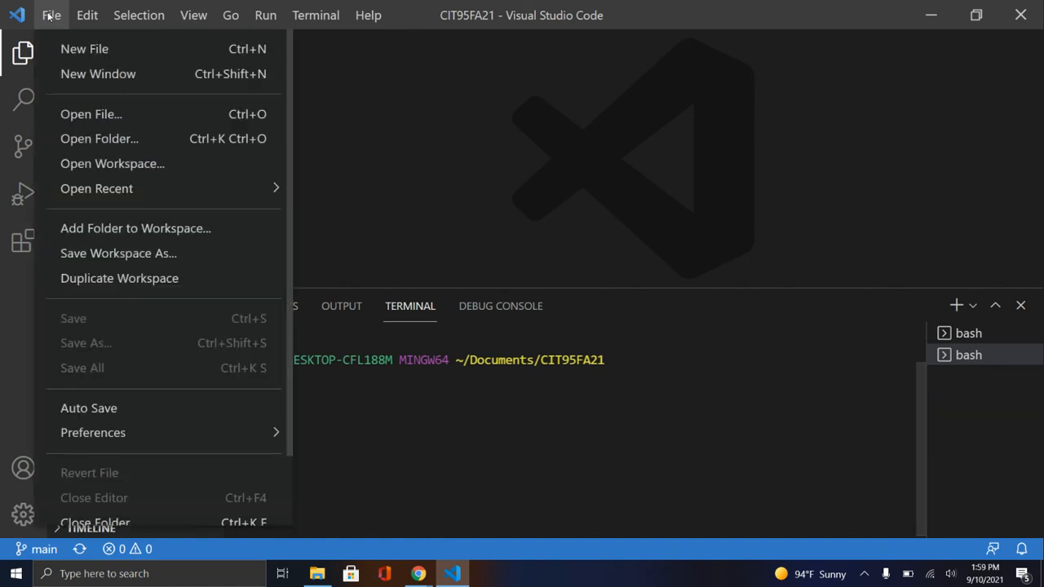
left_click(434, 114)
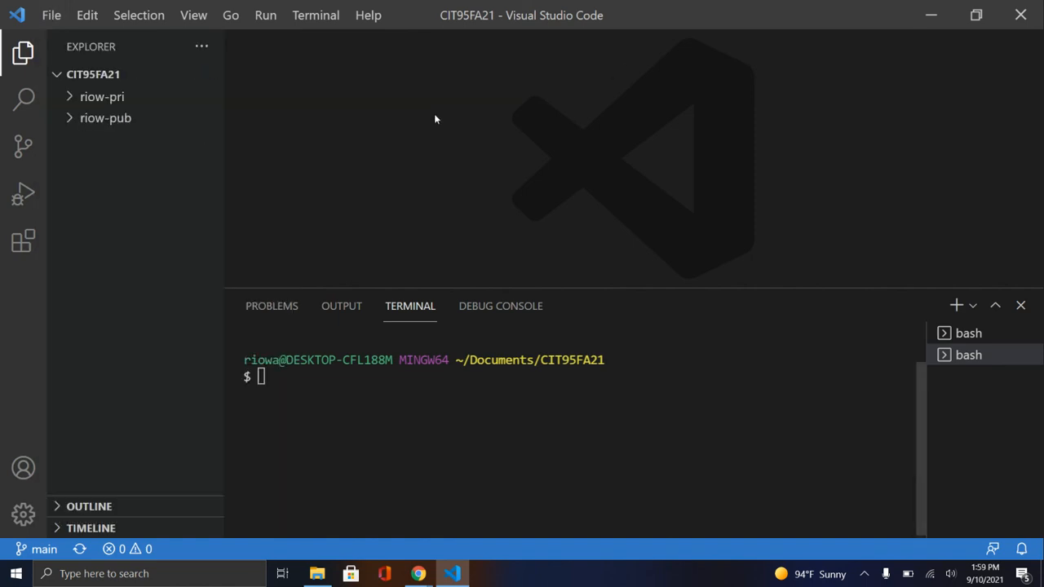
left_click(71, 99)
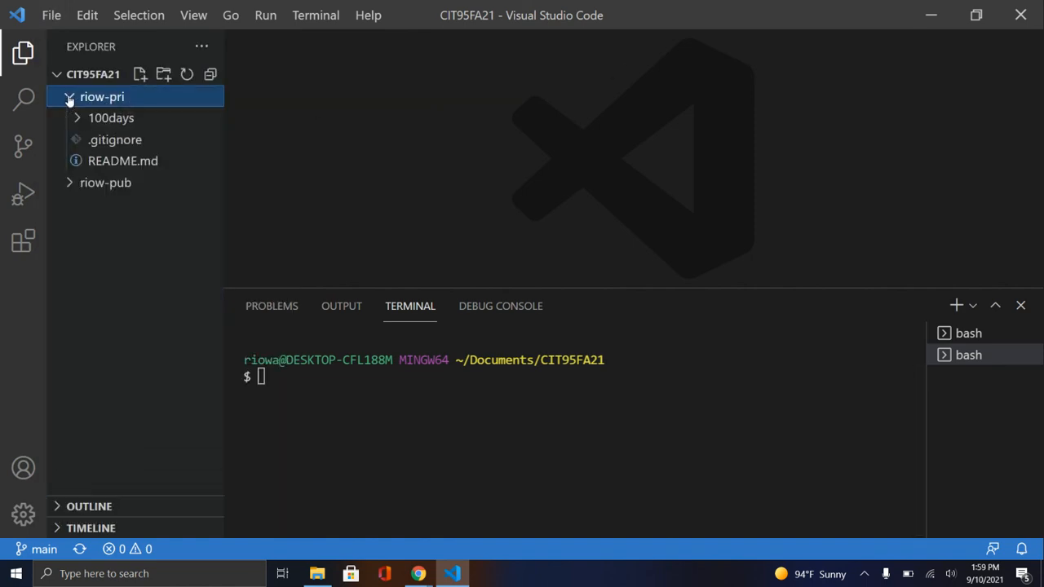
left_click(99, 122)
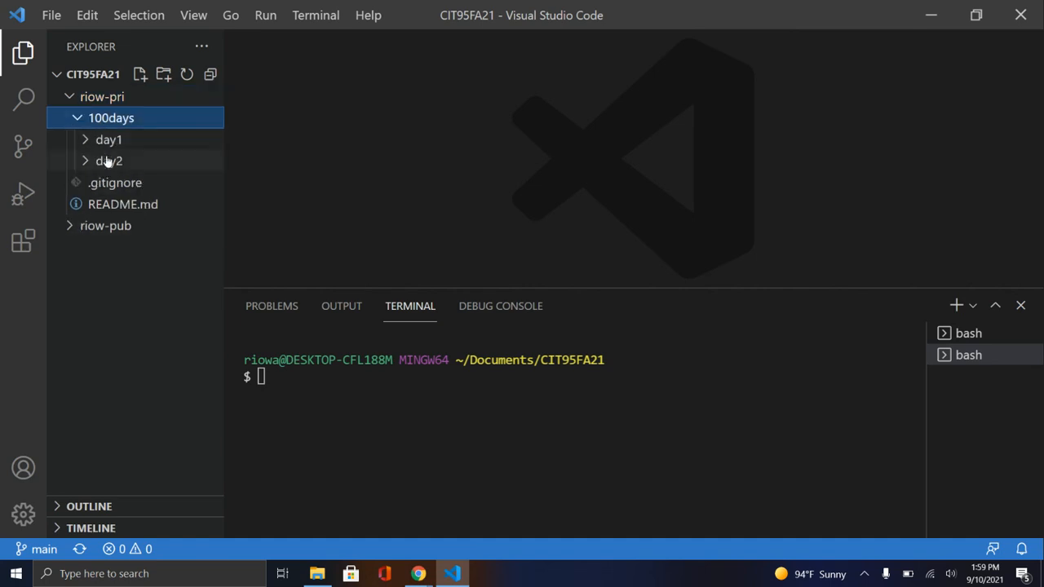
left_click(93, 232)
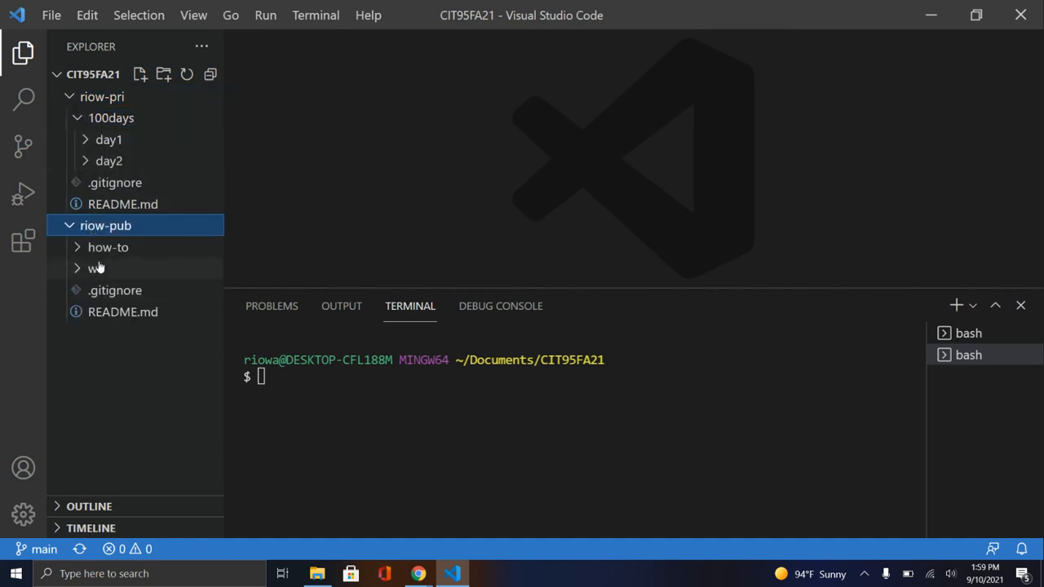
left_click(95, 270)
left_click(124, 295)
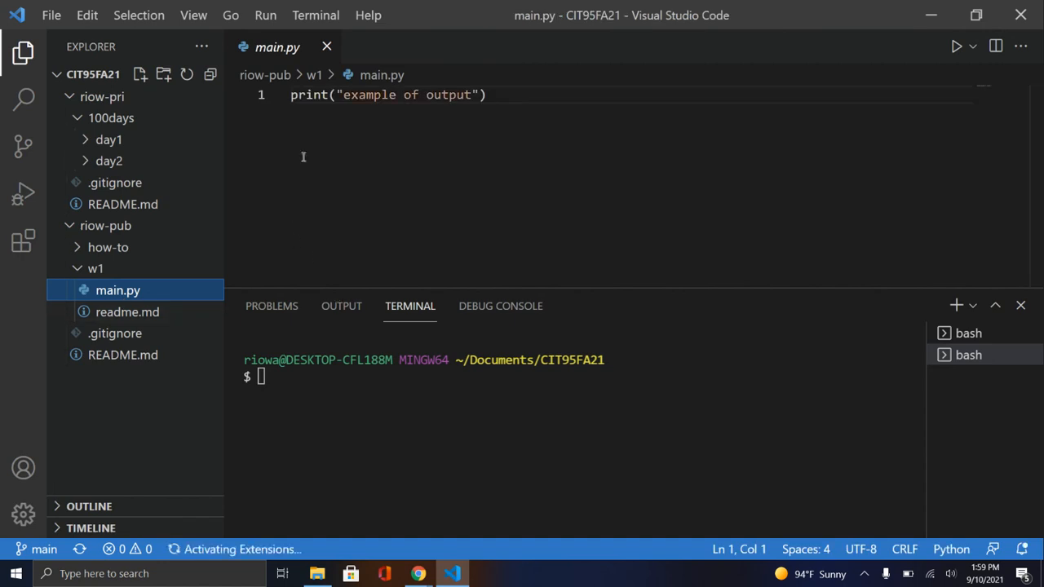
left_click(51, 15)
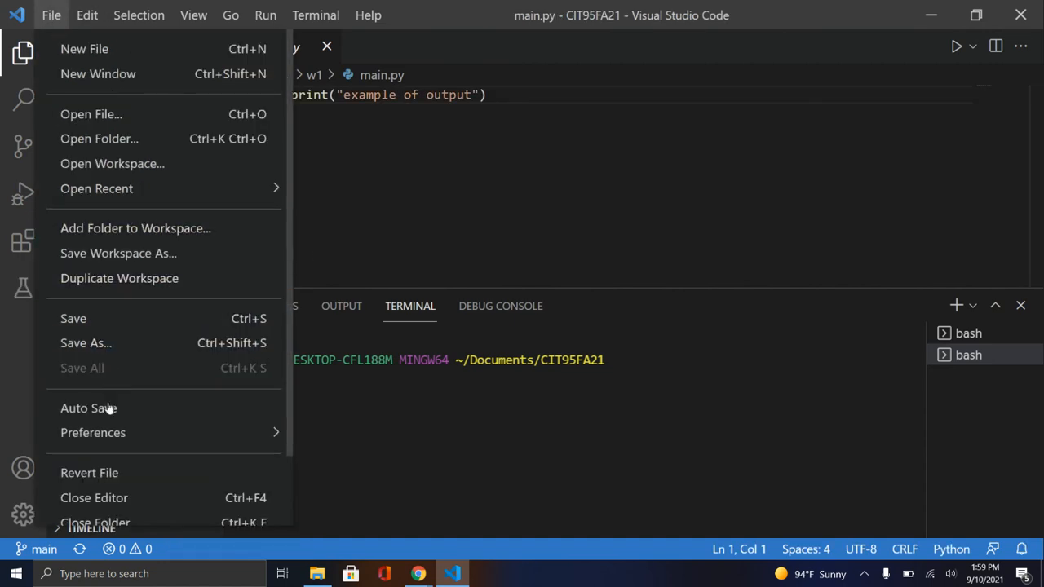
left_click(471, 188)
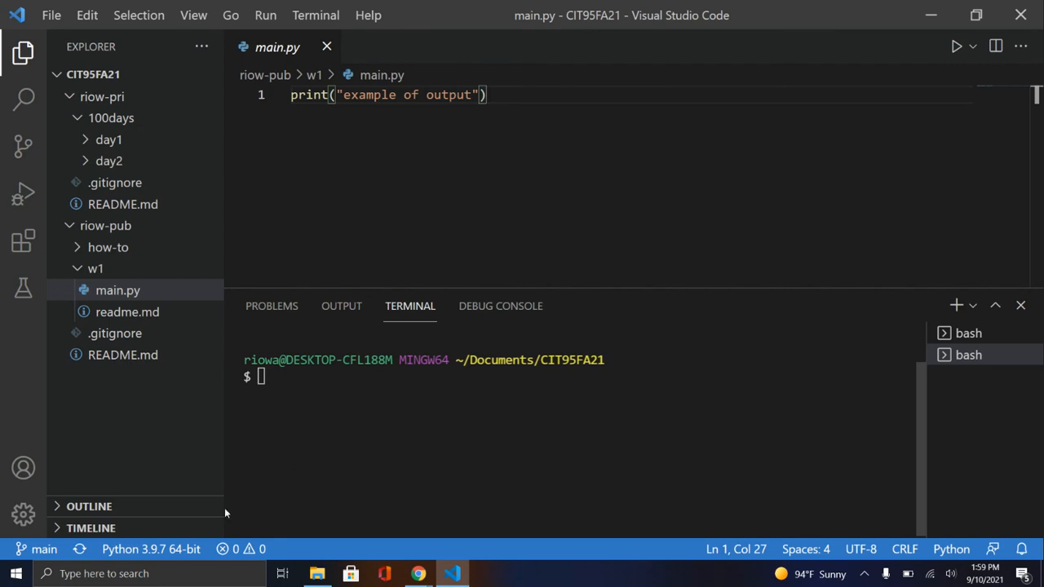
Open the Windows Control Panel and search it for "cre"
left_click(73, 573)
type("cont")
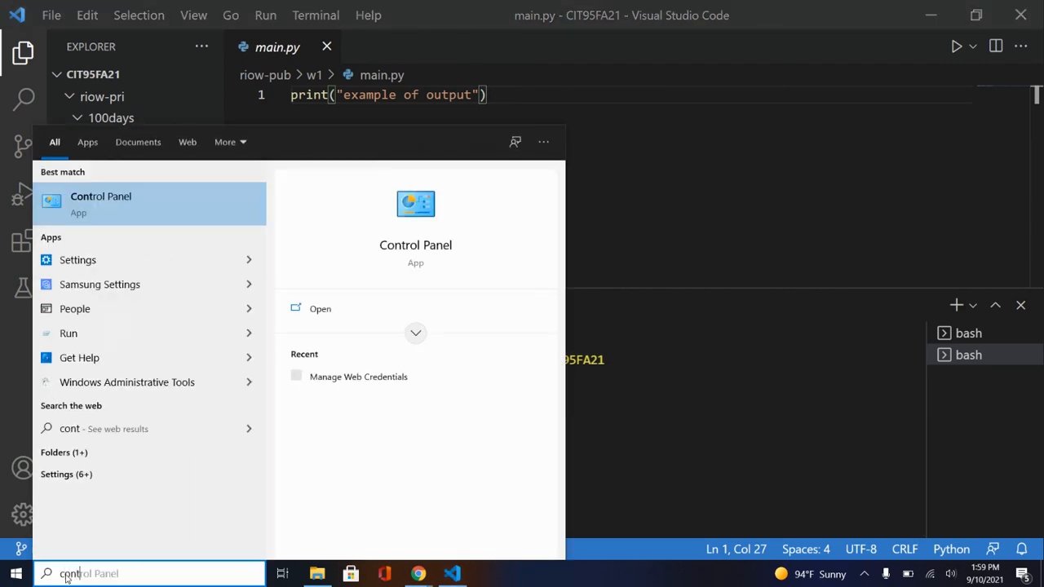
type("rol")
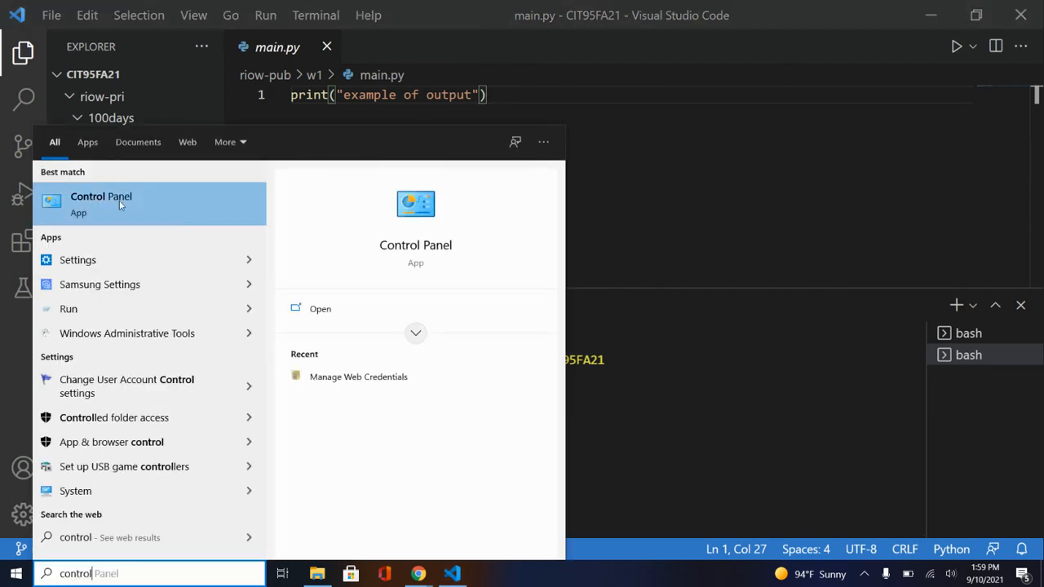
left_click(121, 205)
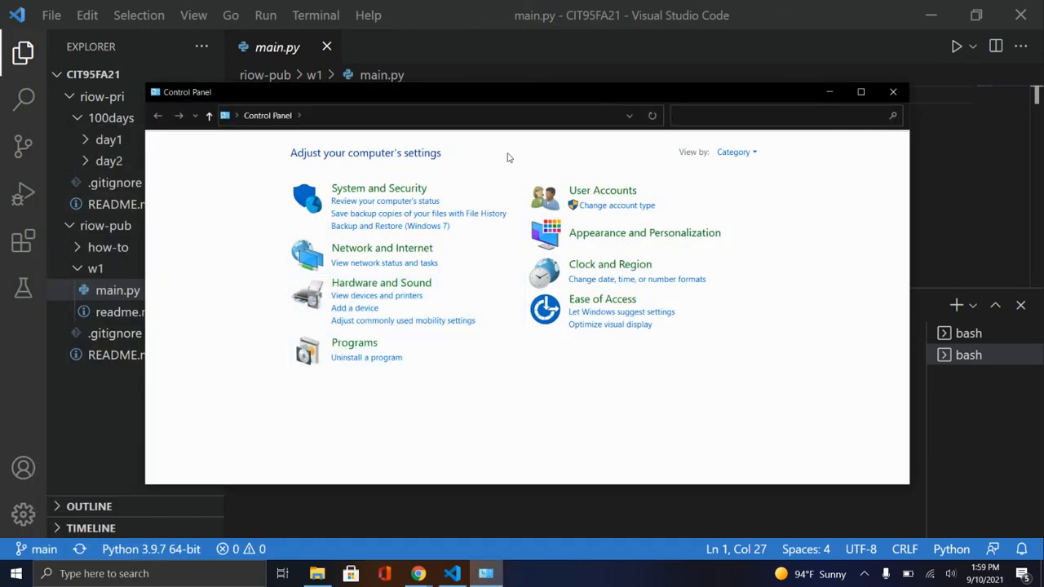
left_click(701, 114)
type("c")
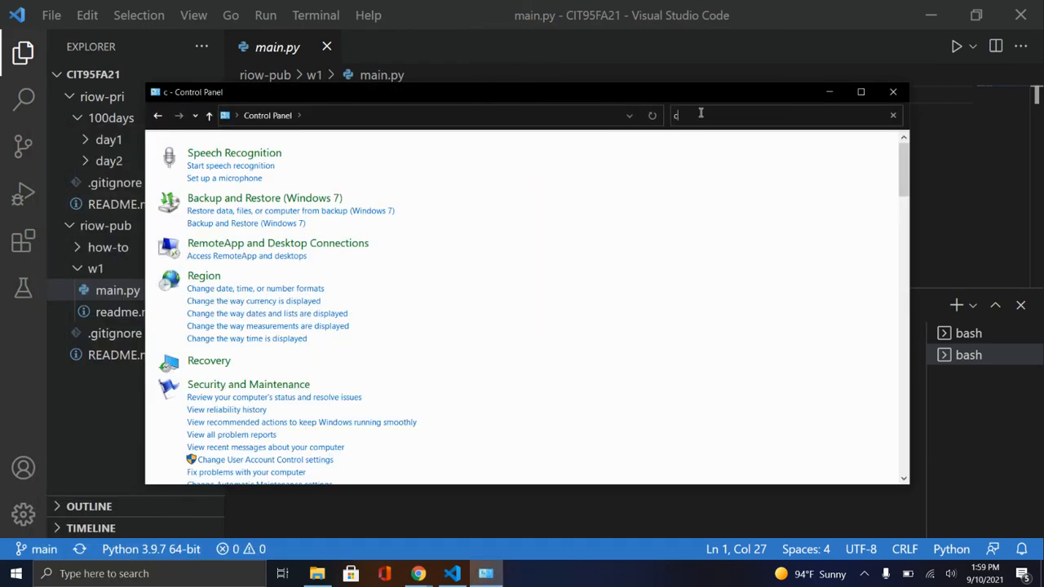
type("re")
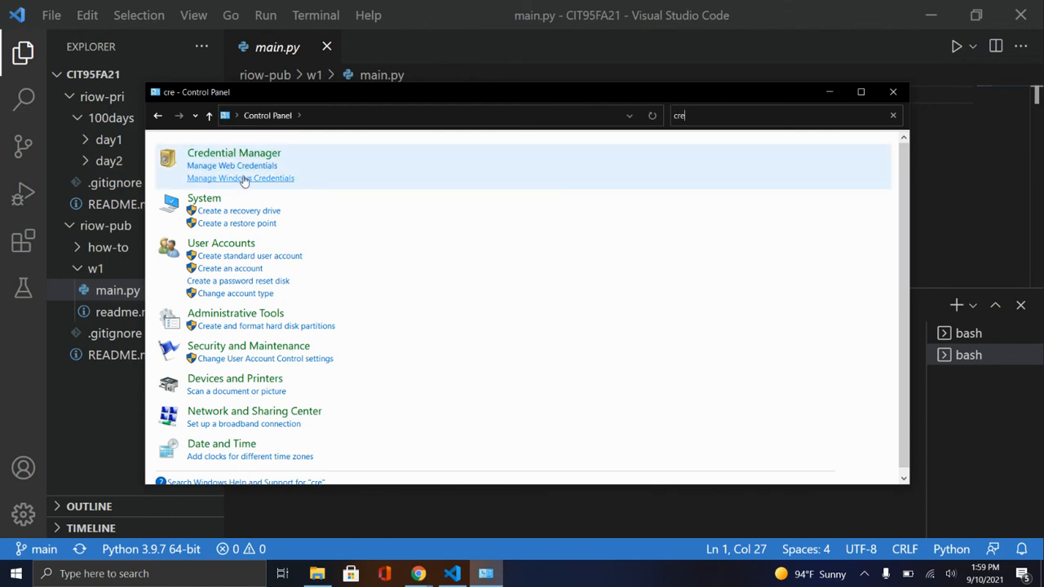
left_click(243, 180)
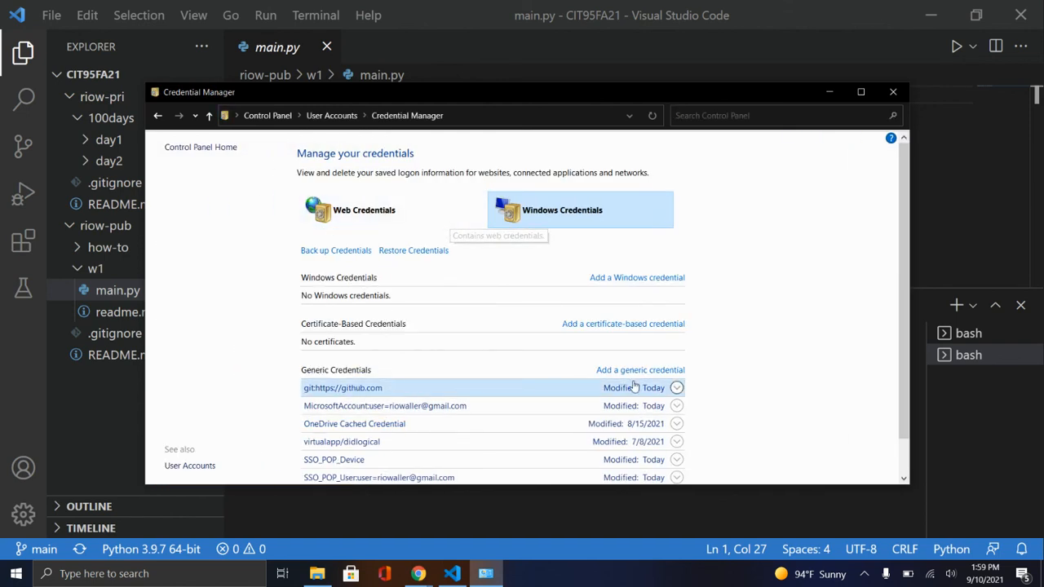
left_click(677, 388)
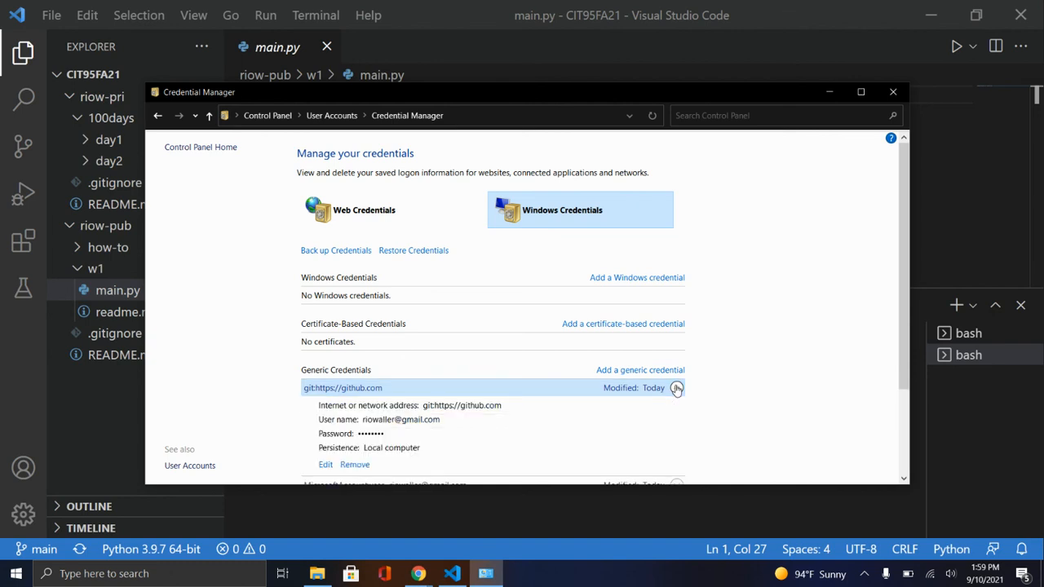
scroll(676, 388, "down", 1)
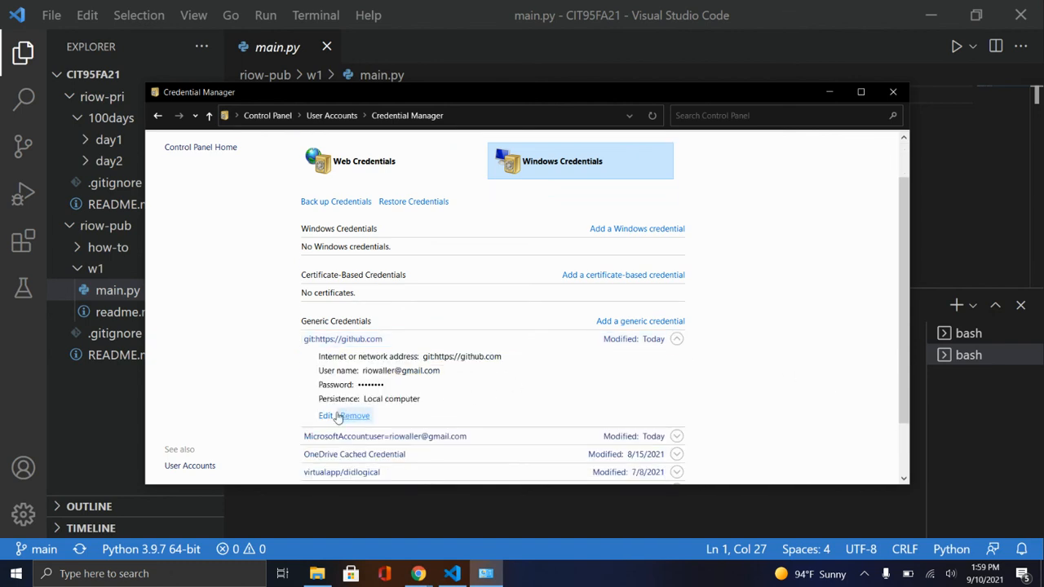
left_click(894, 92)
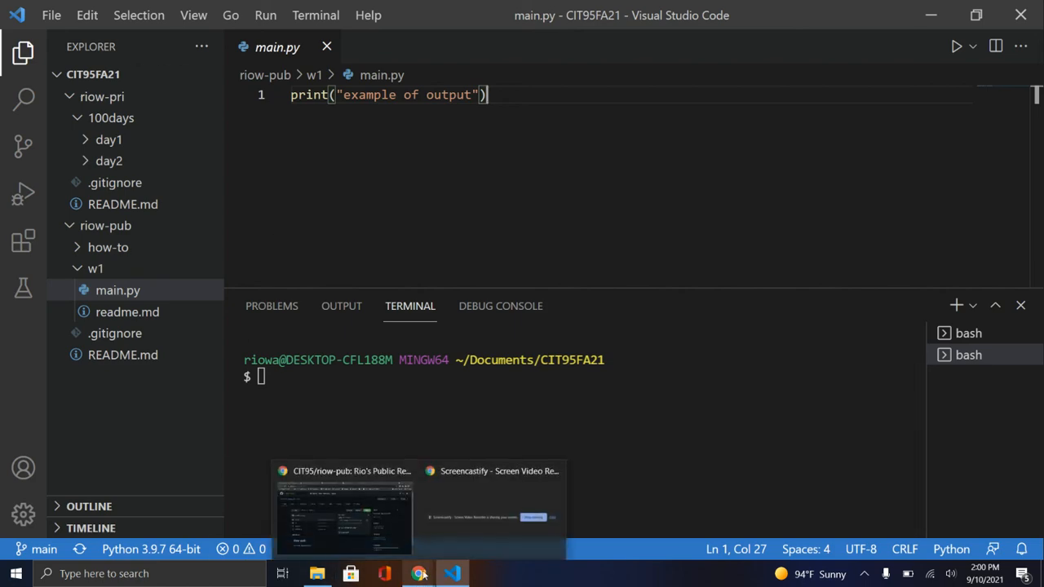
Switch to Chrome and show the Folder and Cloning page of the Canvas course
left_click(421, 575)
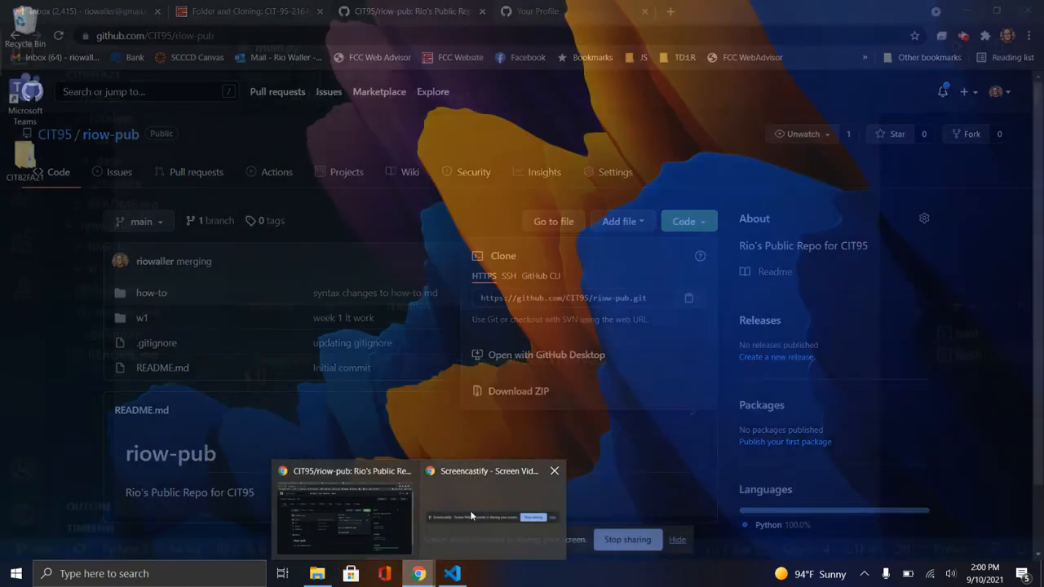
left_click(341, 509)
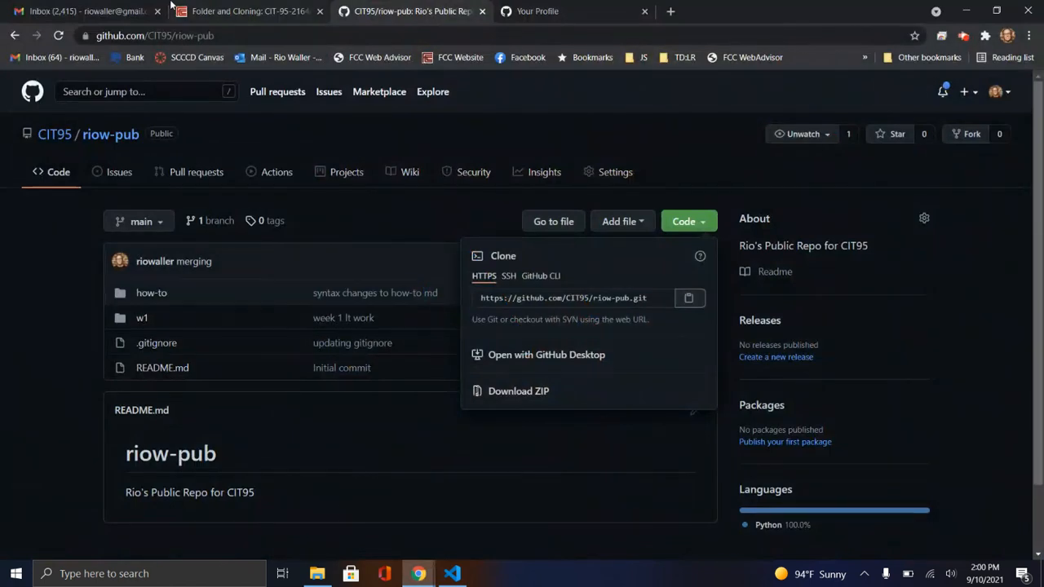
left_click(242, 13)
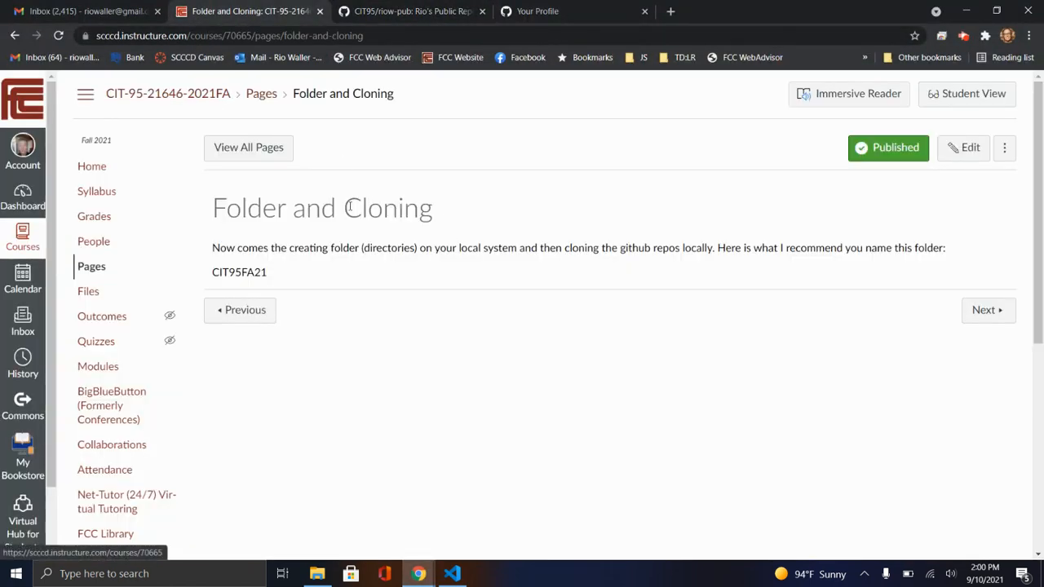